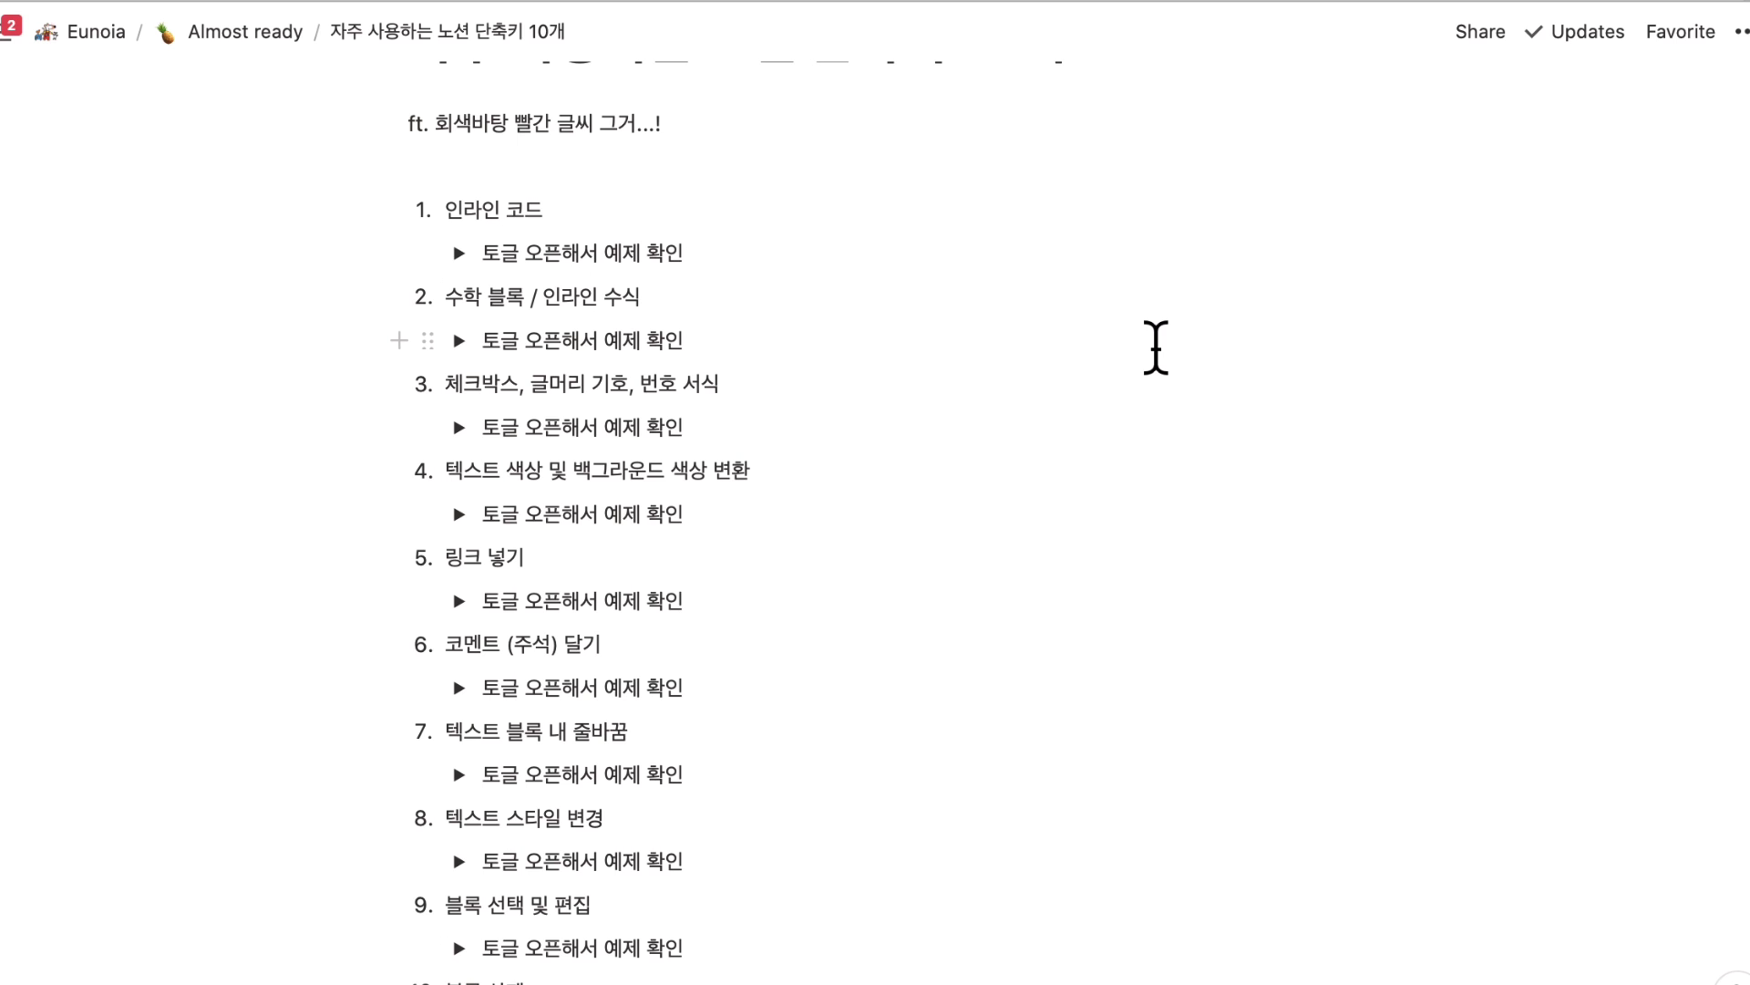
# Expand the example toggle under item 3 and add a bulleted item "할일 no. 1" below the "번호 서식 단축키" line.
pyautogui.click(461, 428)
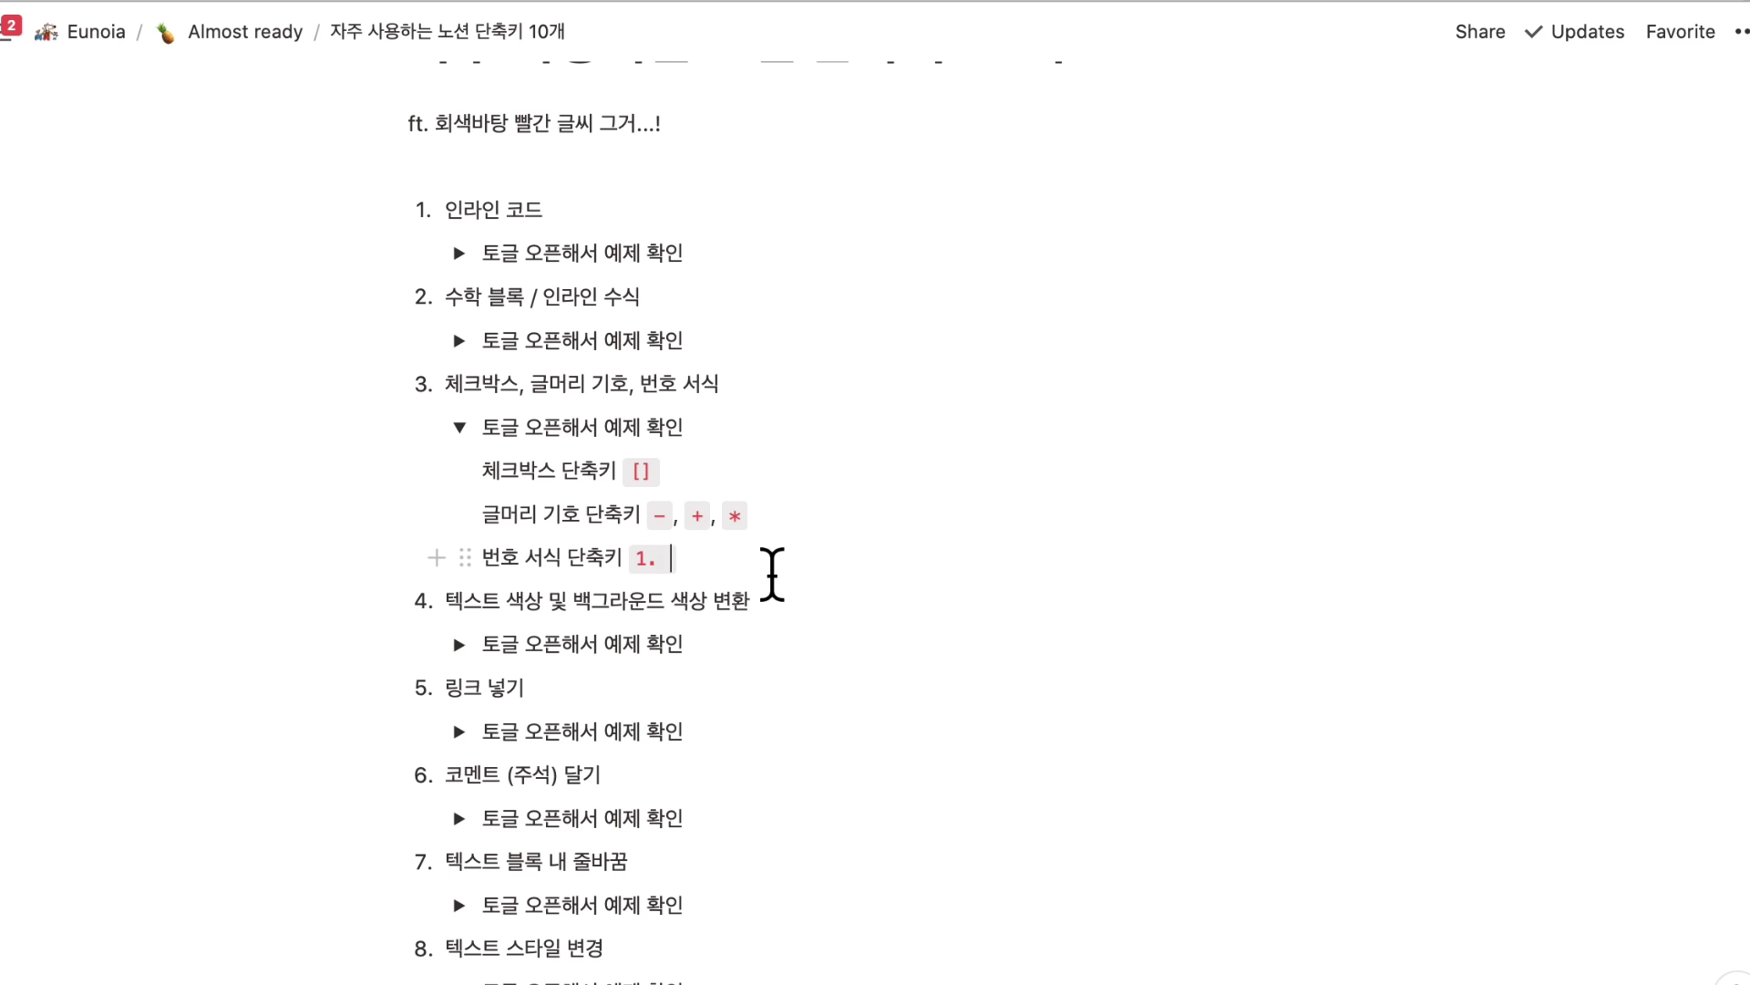
pyautogui.press('Return')
pyautogui.write('- ')
pyautogui.write('할')
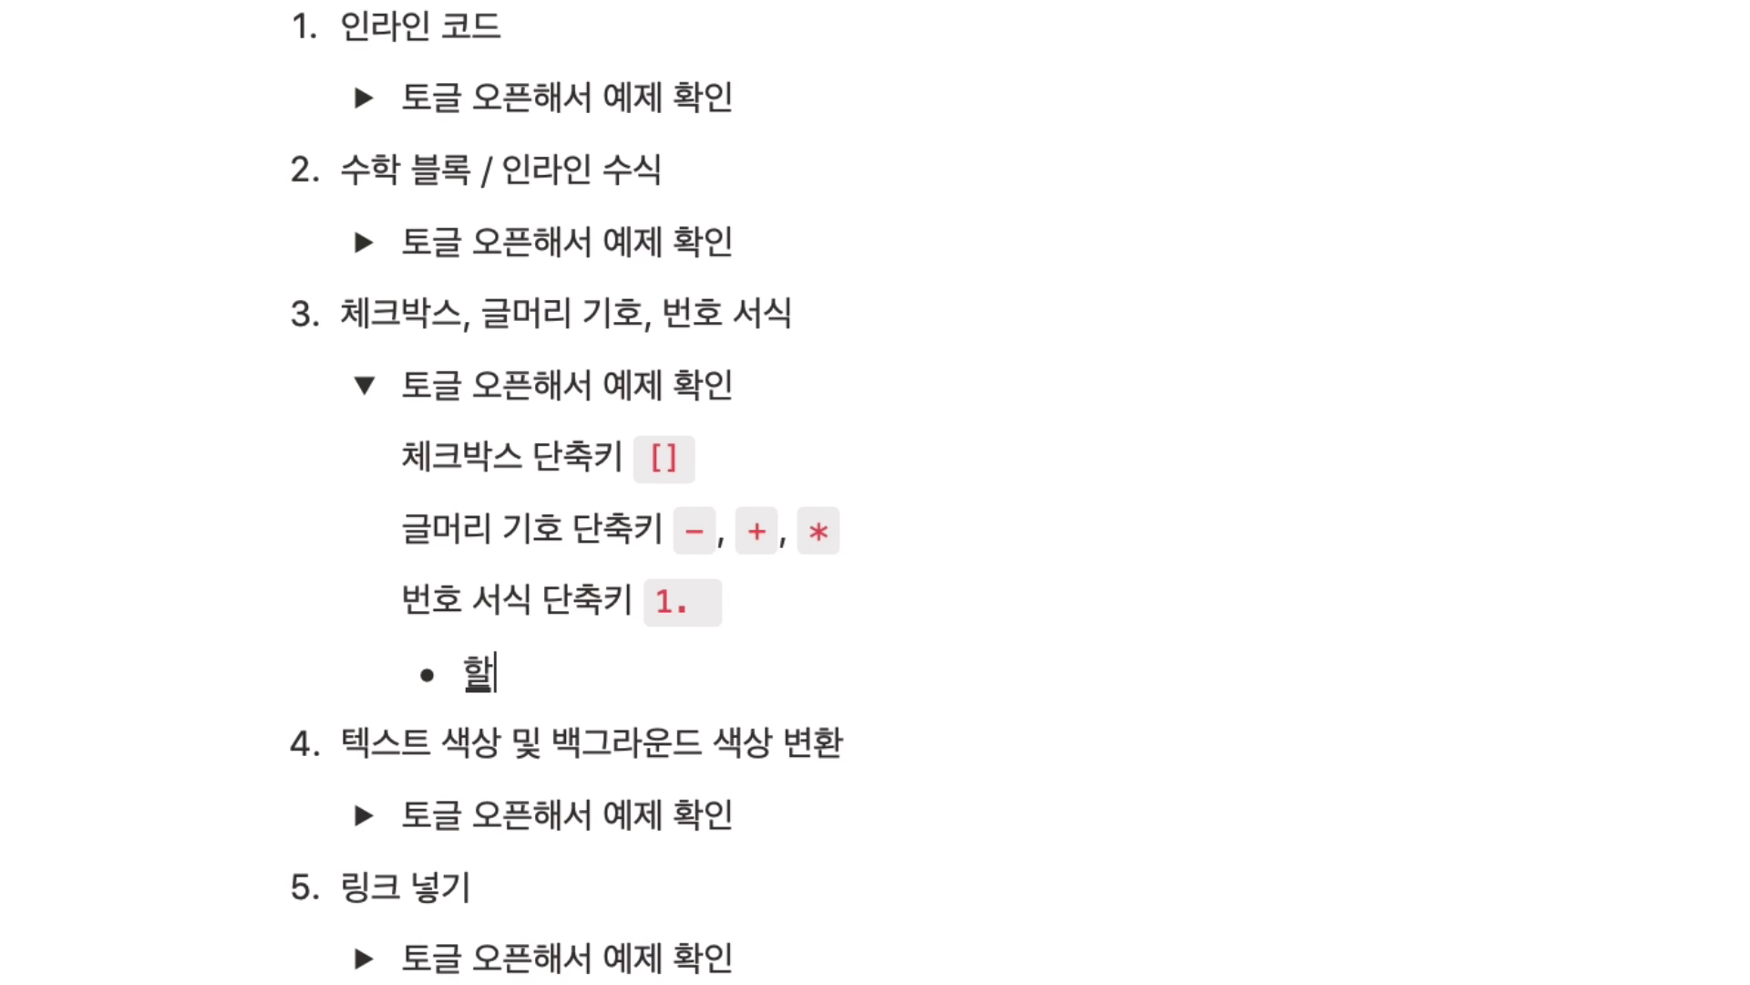
pyautogui.write('일 no. 1')
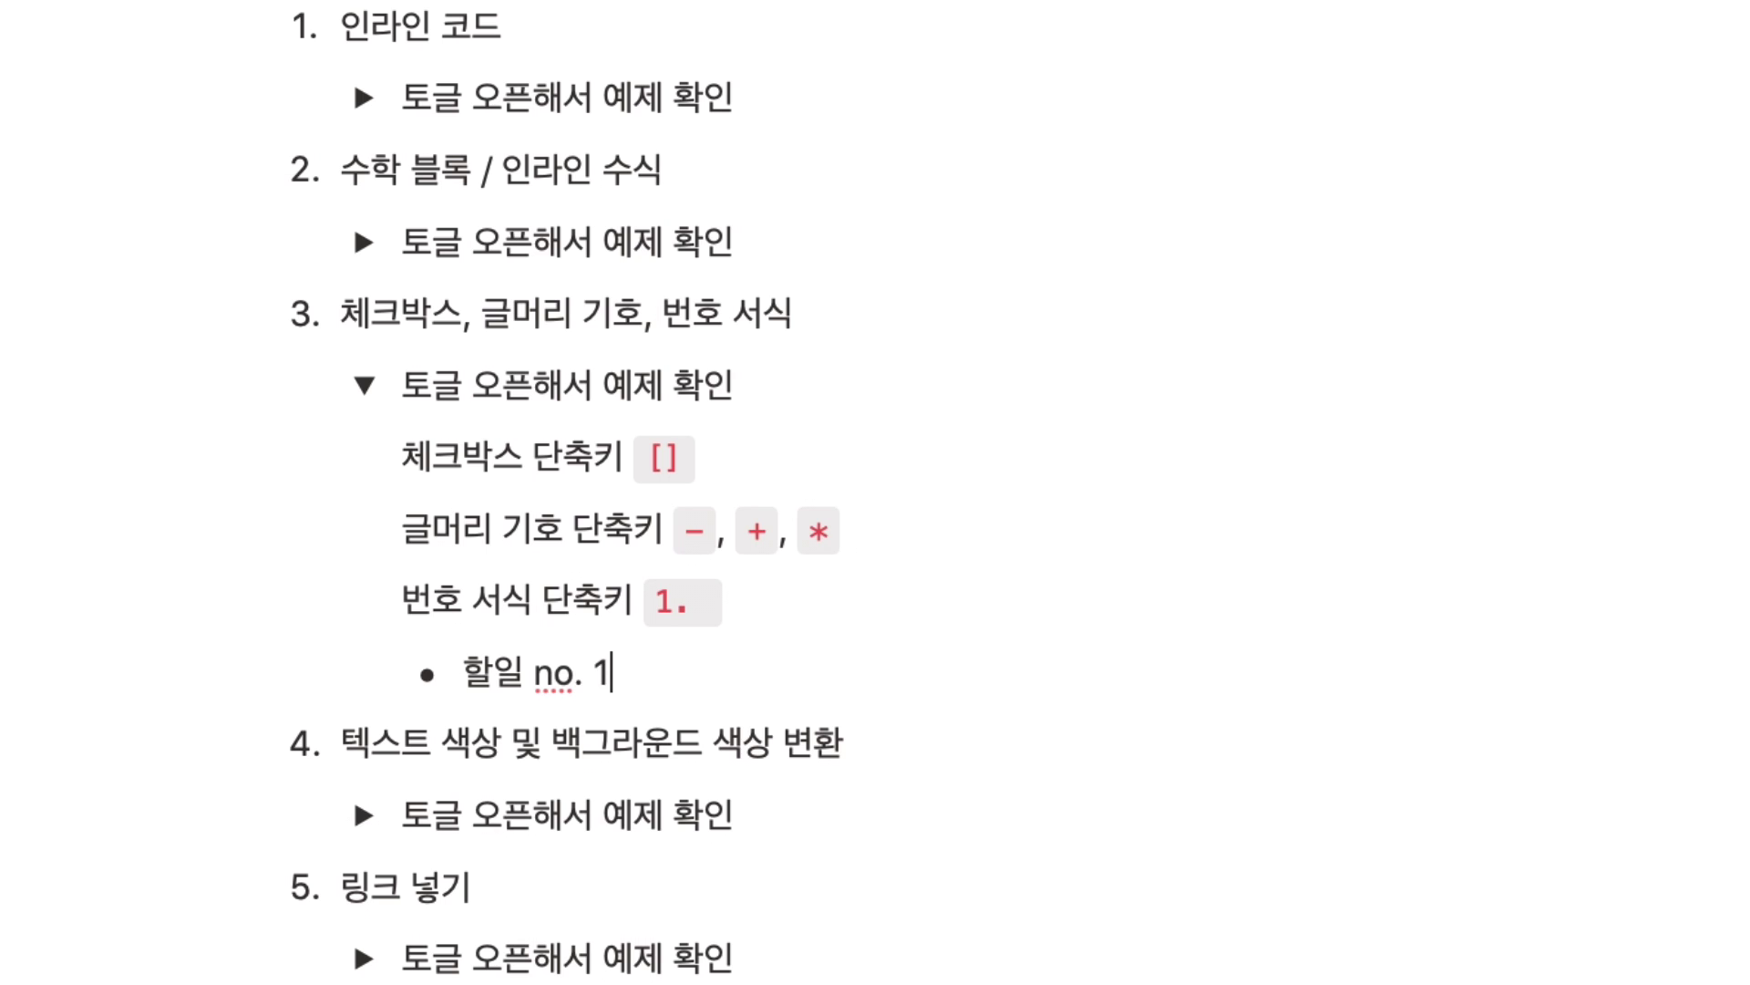
# Nest two to-do checkboxes, "item 1" and "item 2", under the "할일 no. 1" bullet.
pyautogui.press('Return')
pyautogui.press('Tab')
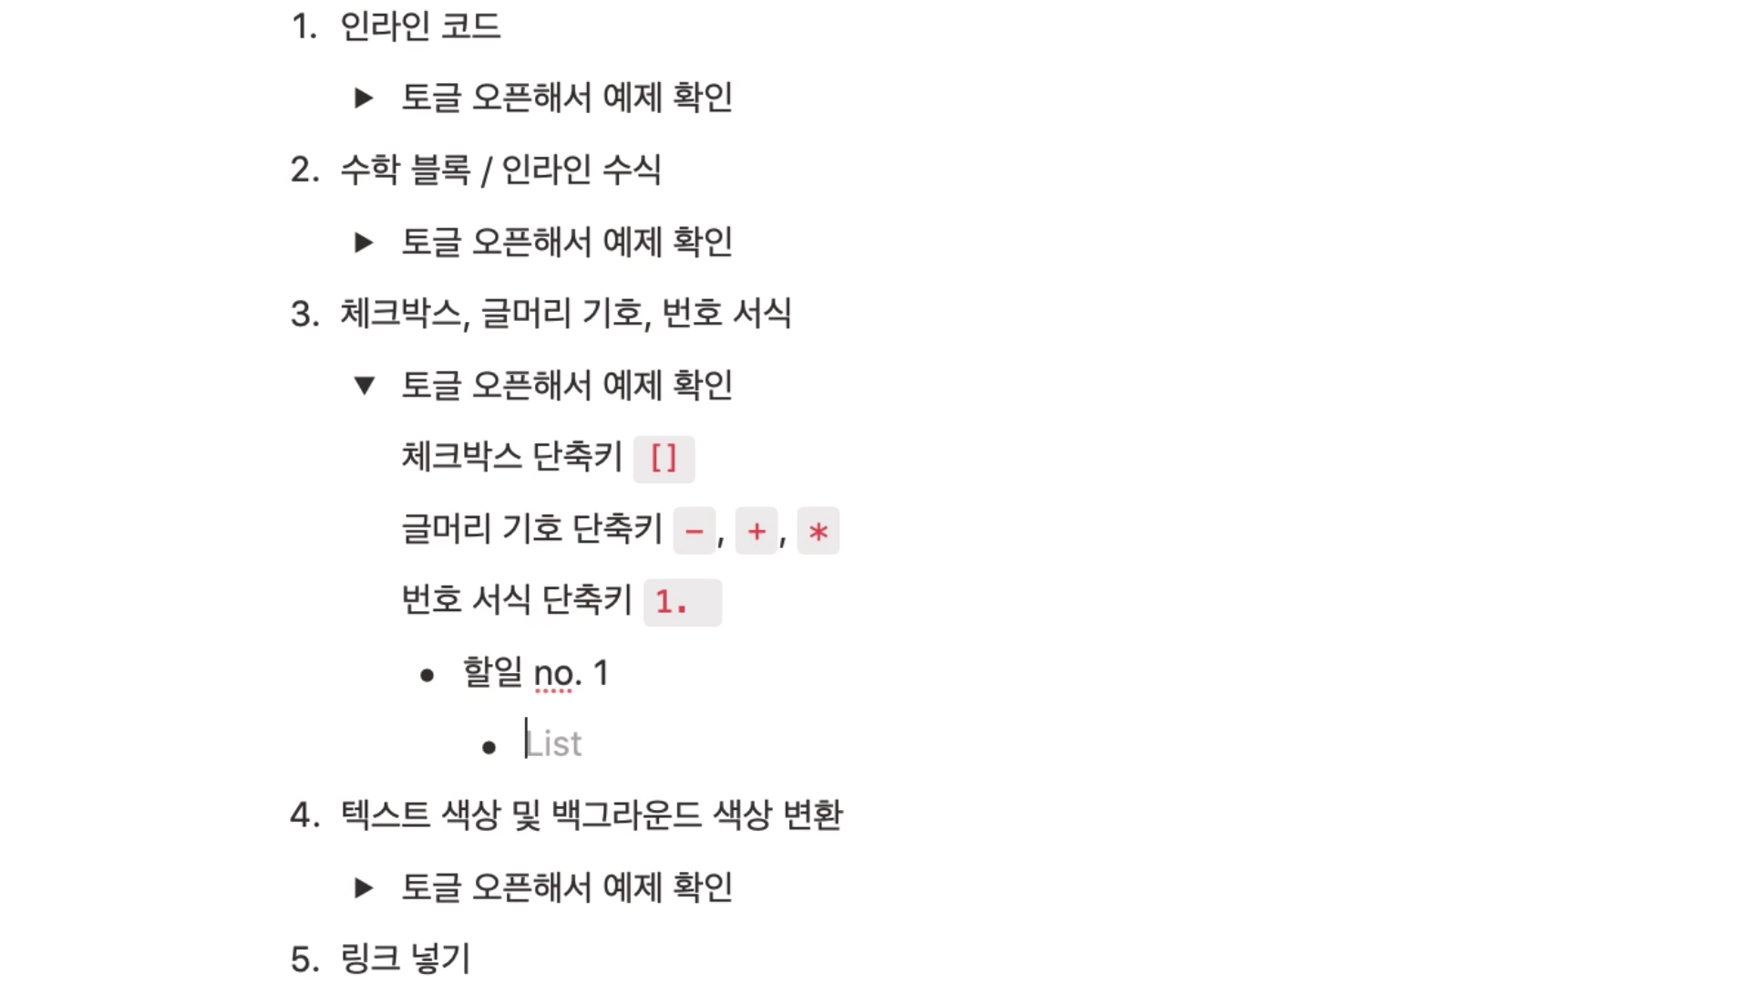
pyautogui.press('BackSpace')
pyautogui.write('[]')
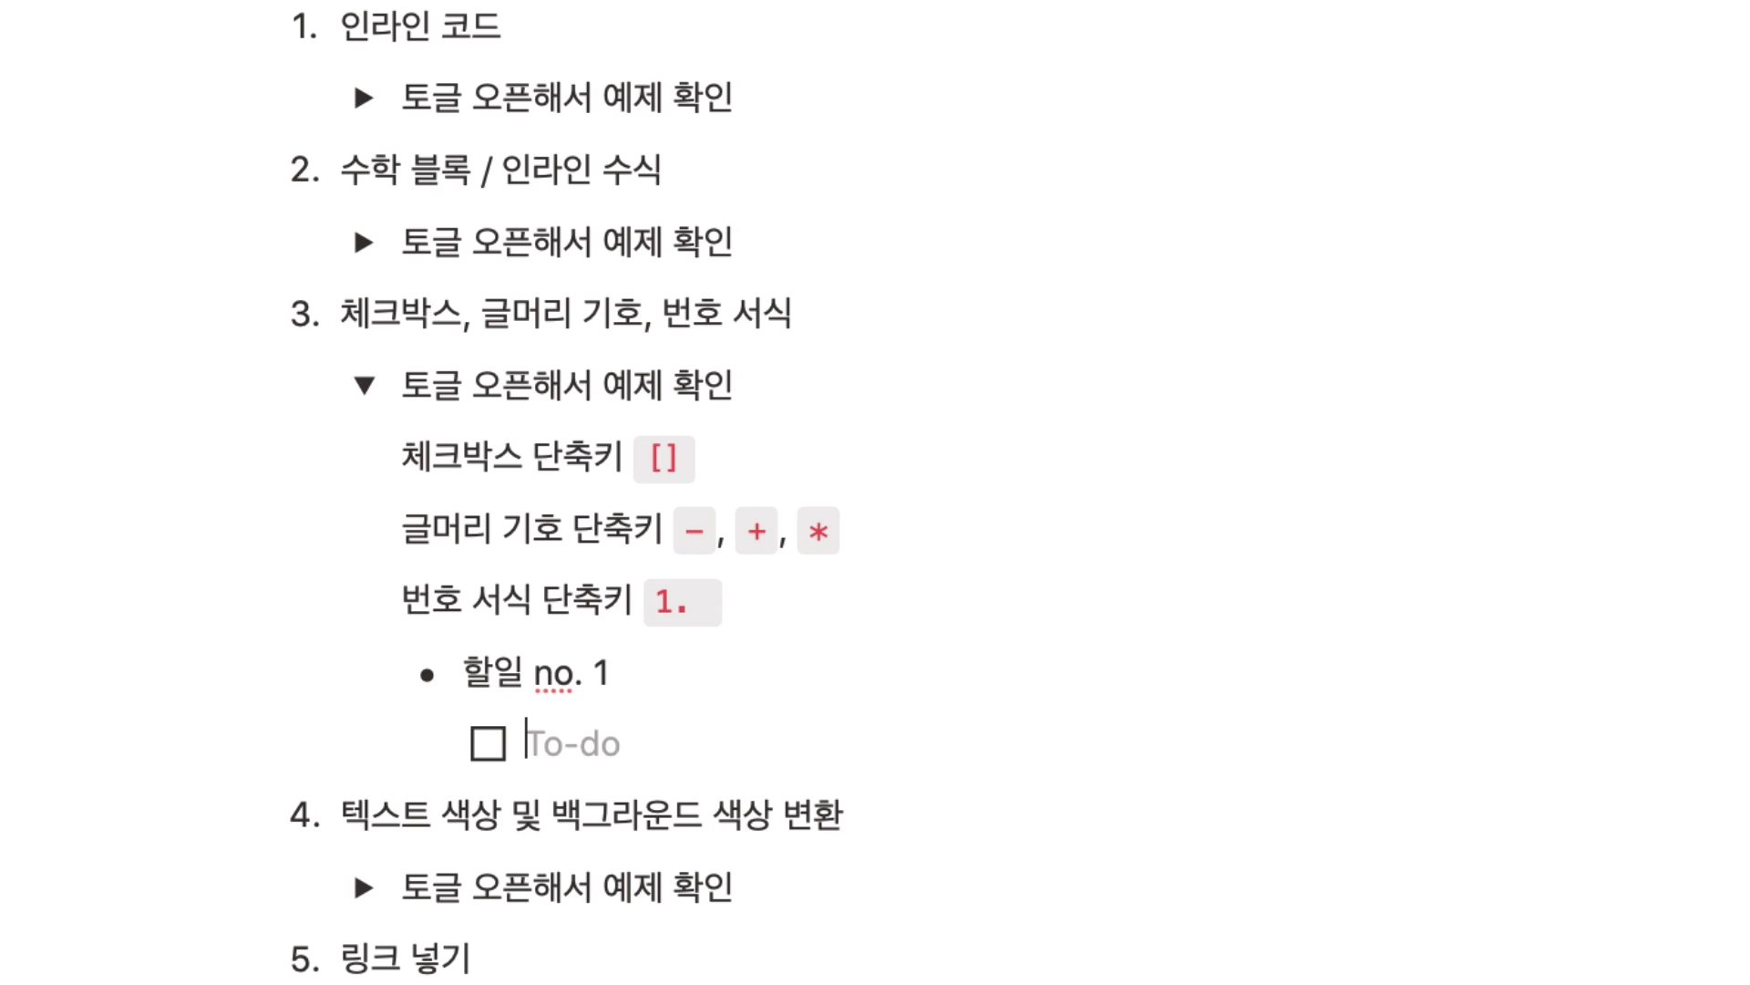
pyautogui.write('item 1')
pyautogui.press('Return')
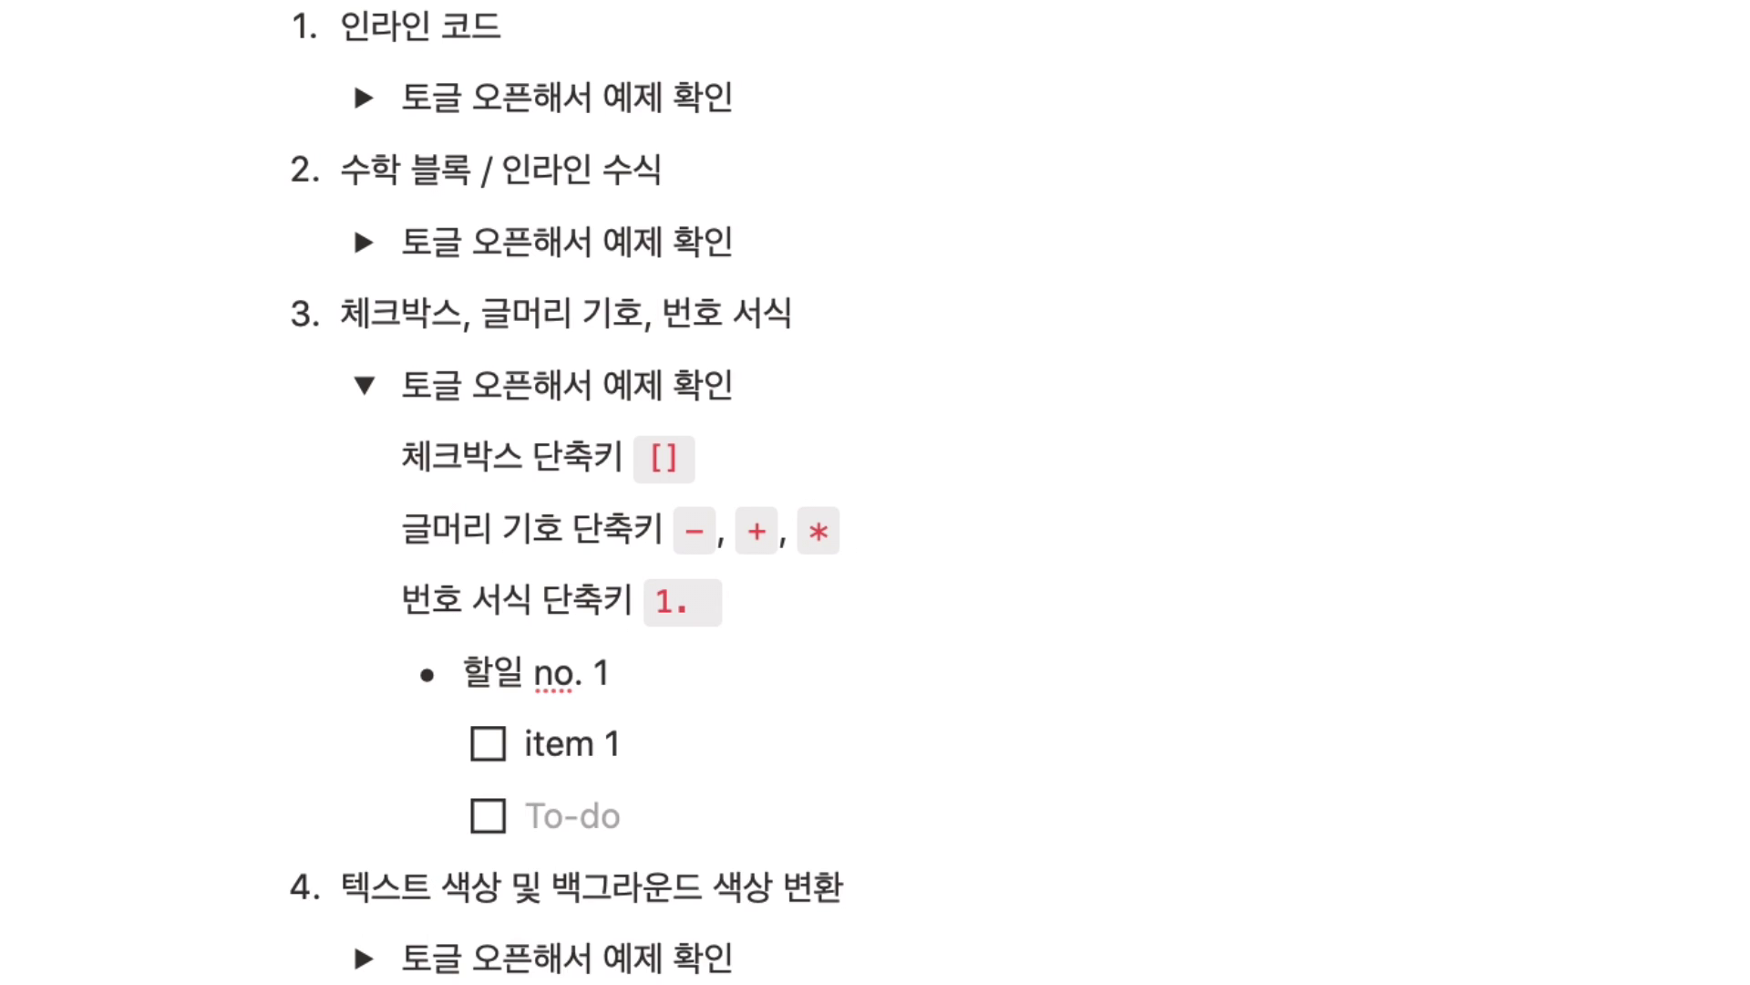
pyautogui.write('item 2')
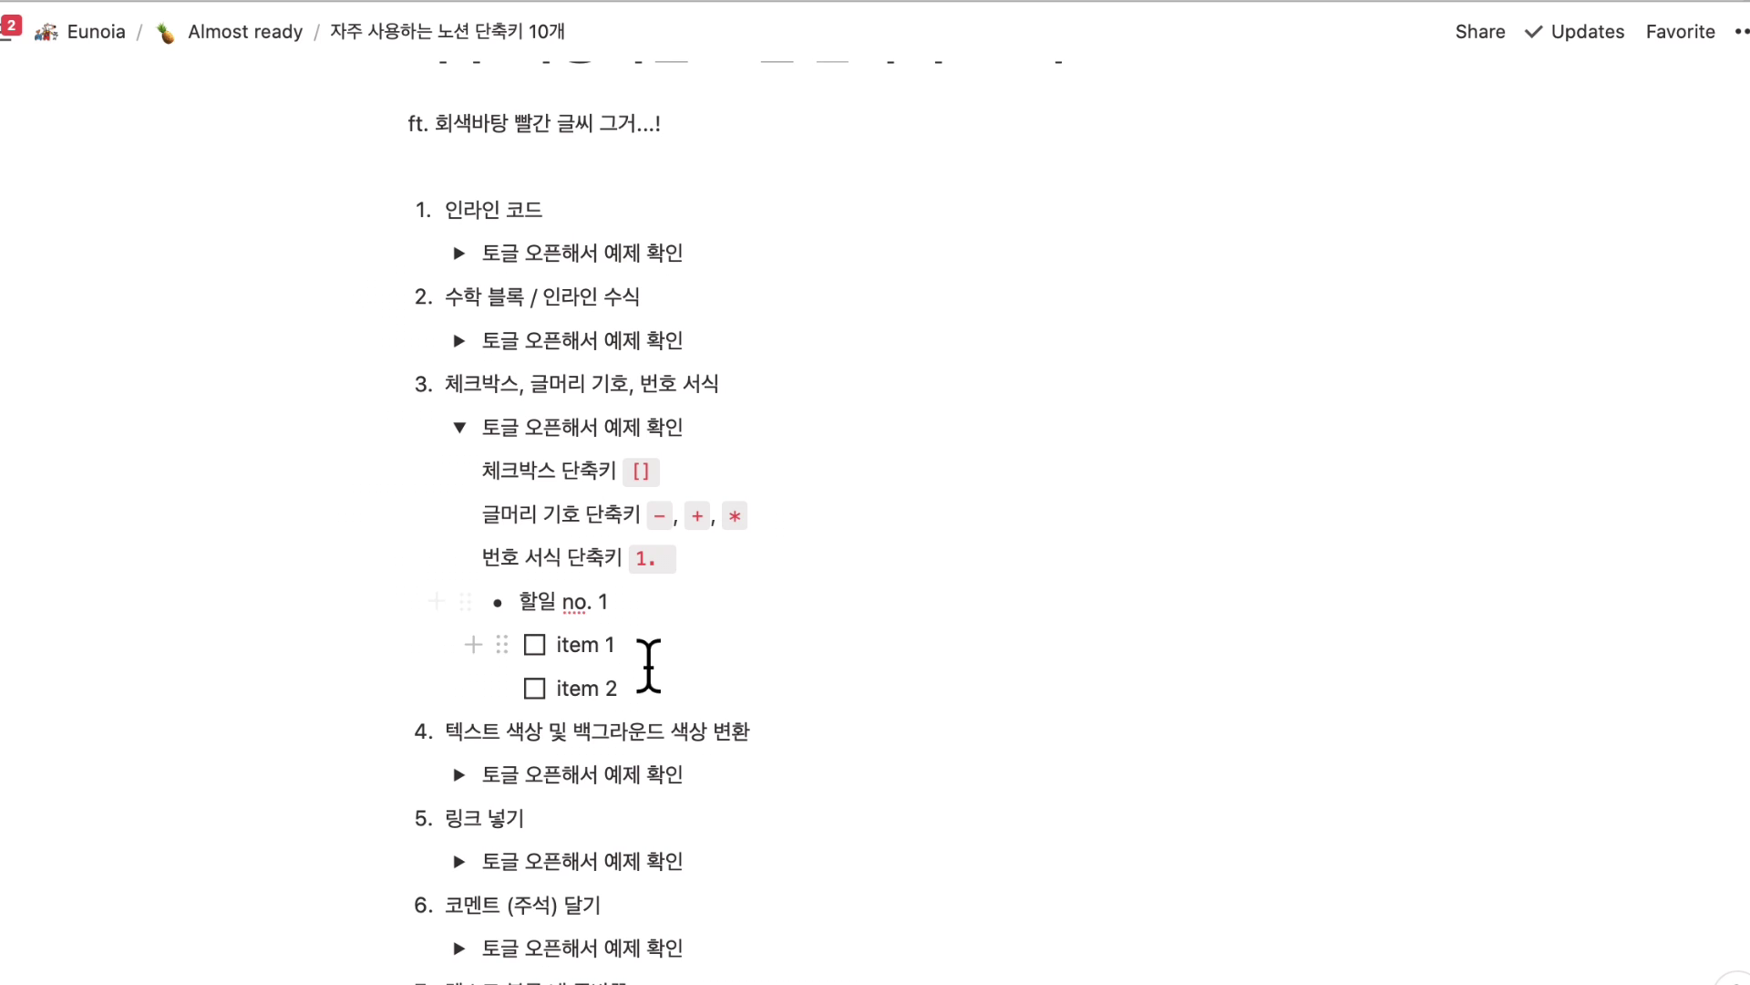
# Use the slash command to add a bulleted item "ddd" below the checkboxes, at the same level as "할일 no. 1".
pyautogui.press('Return')
pyautogui.press('Return')
pyautogui.hotkey('shift', 'Tab')
pyautogui.write('/bull')
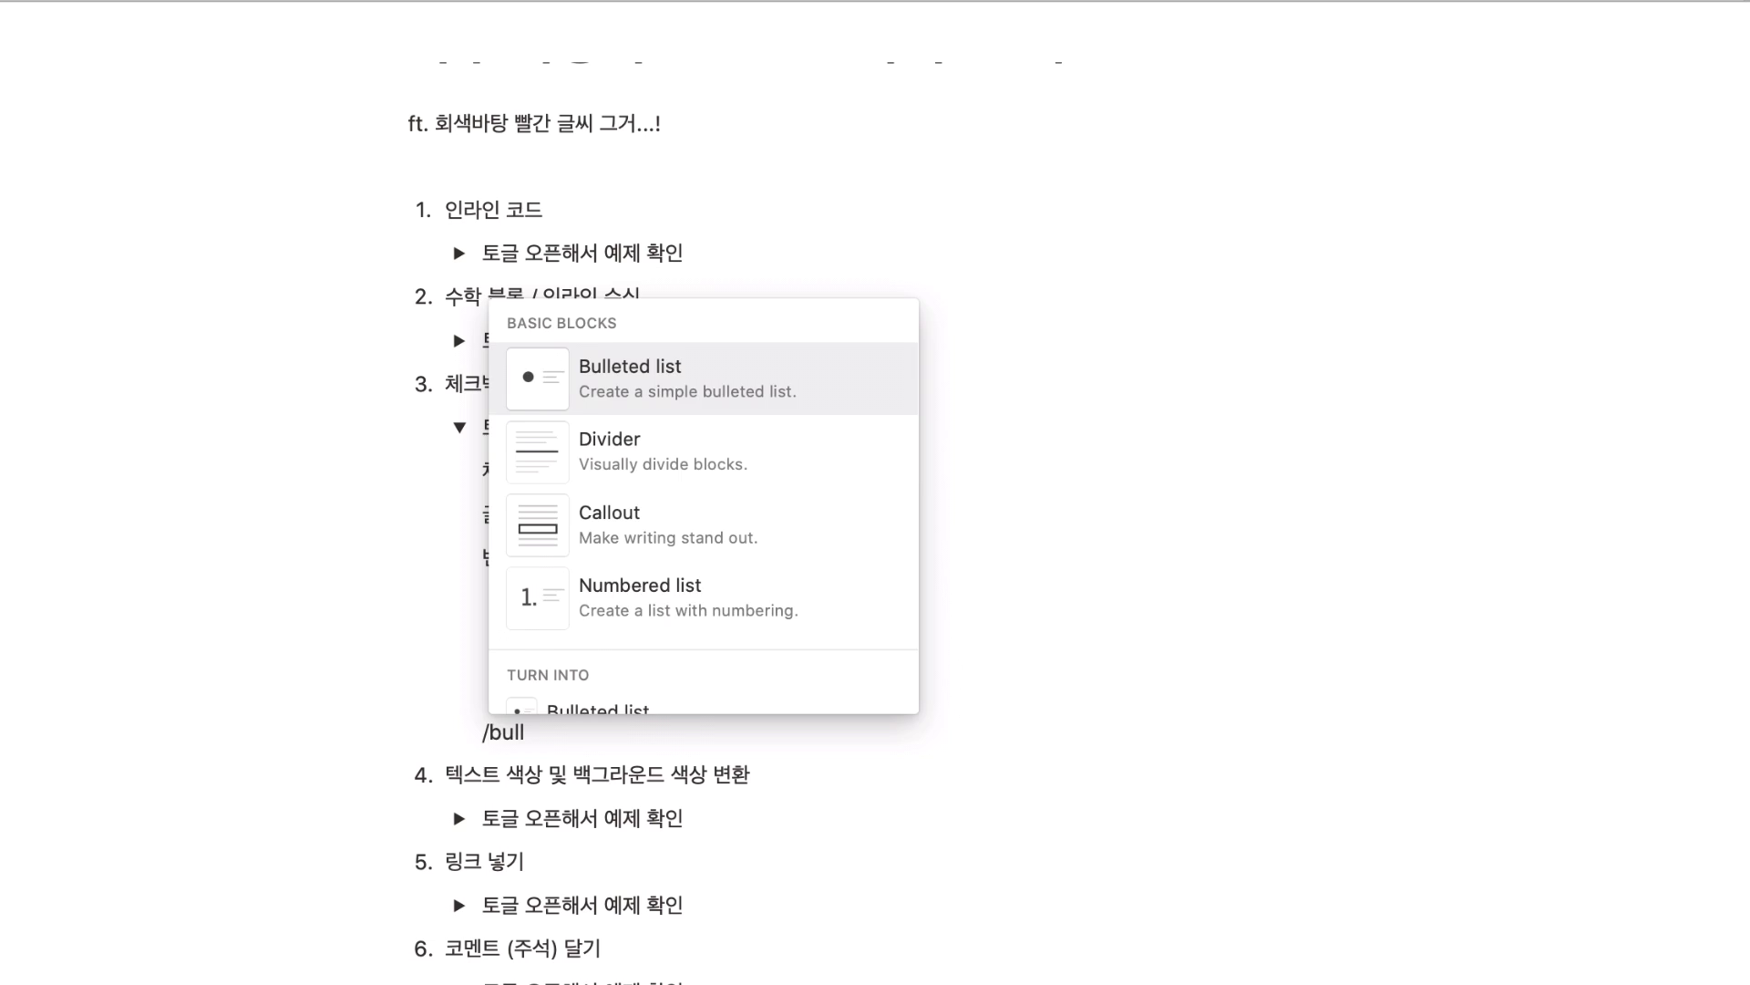
pyautogui.press('Return')
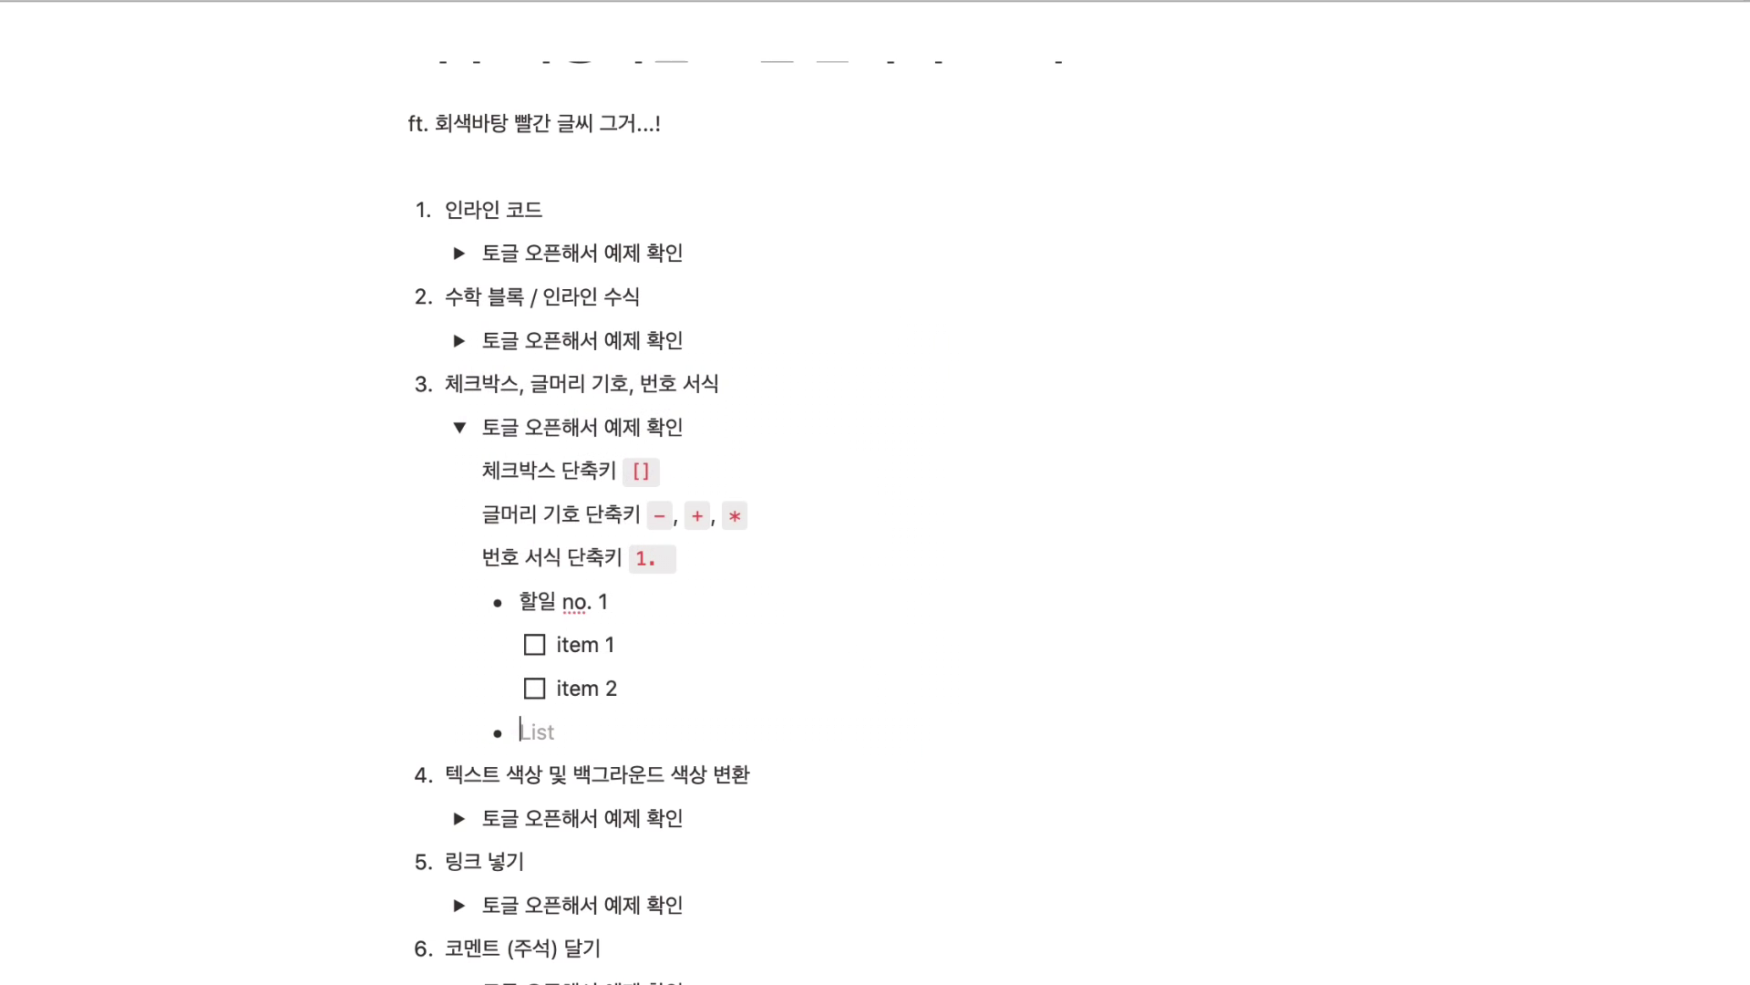
pyautogui.write('ddd')
pyautogui.press('Return')
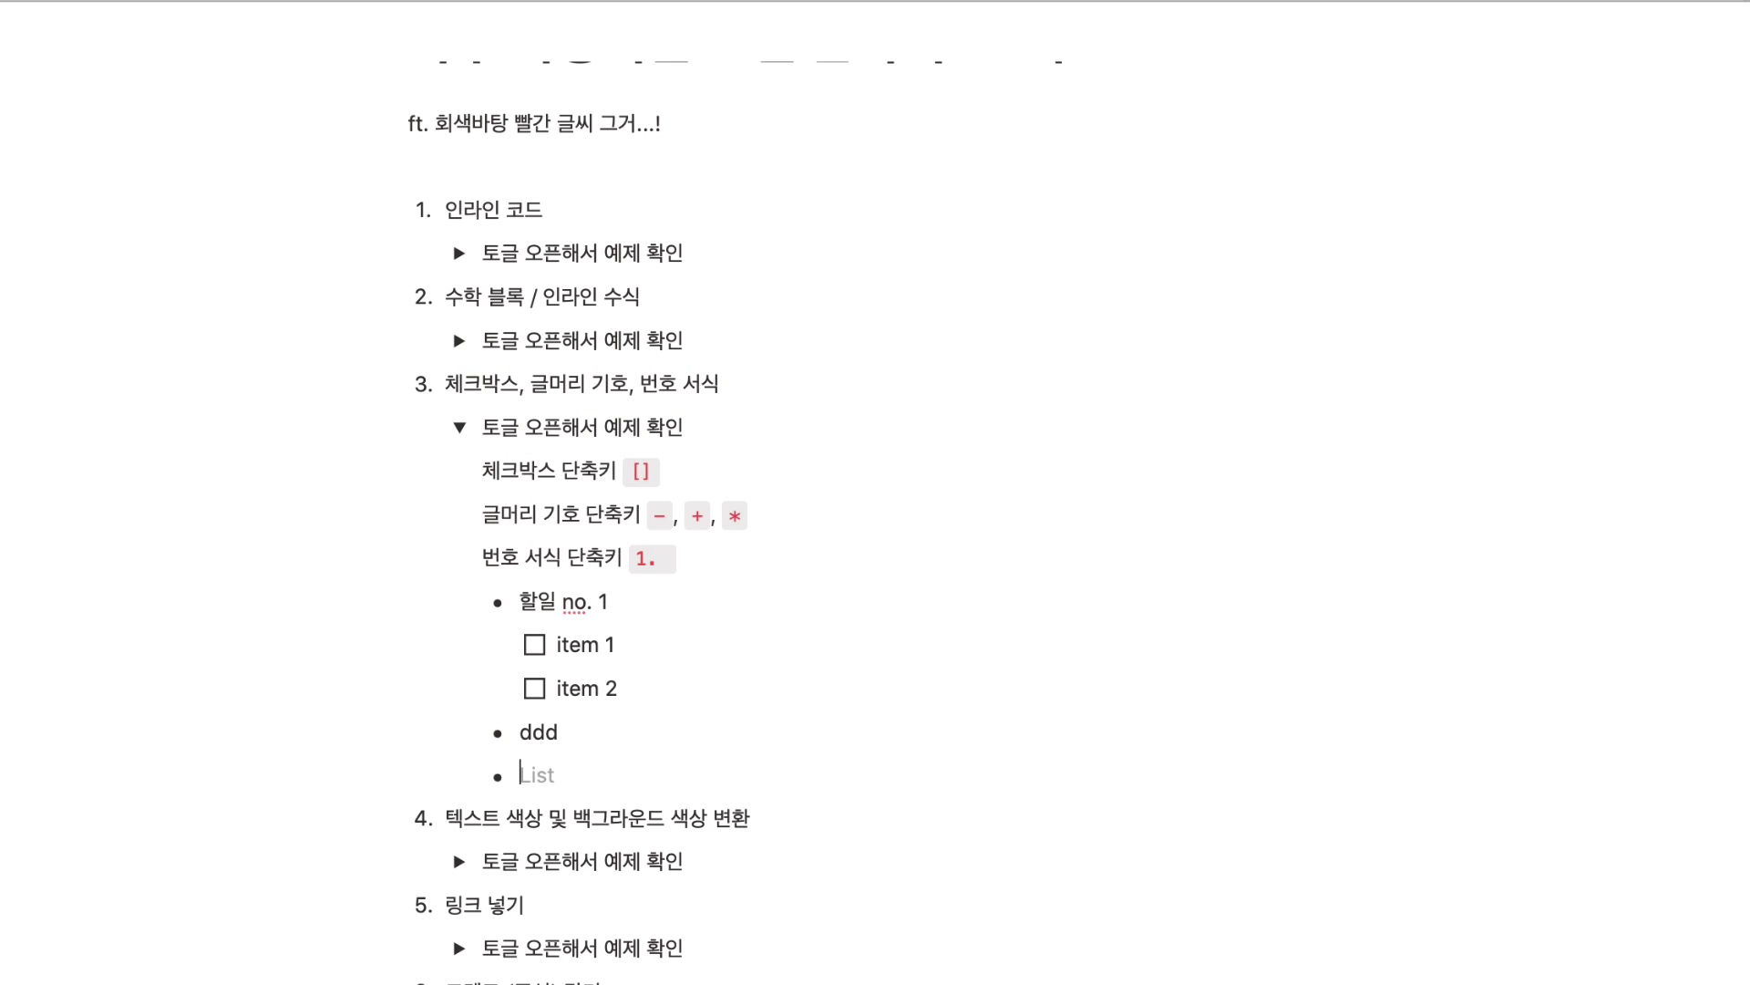
# Use the slash command to insert an empty to-do checkbox nested under the "ddd" bullet.
pyautogui.press('Return')
pyautogui.write('/chec')
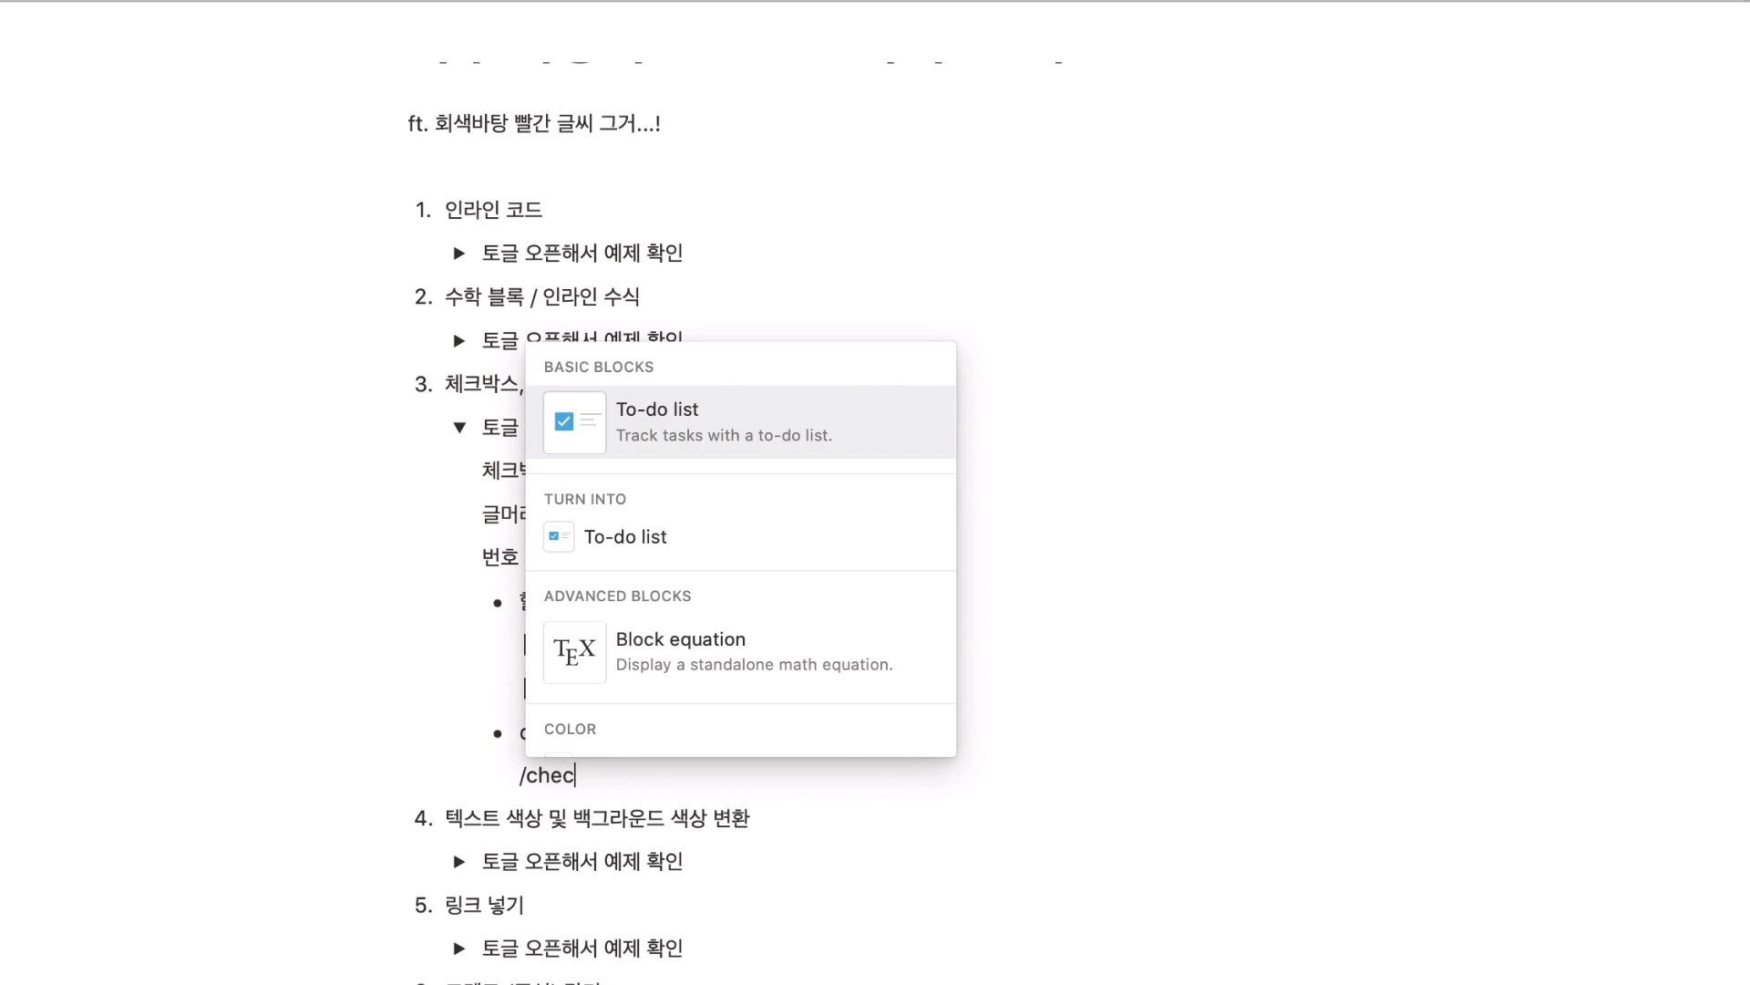
pyautogui.press('Return')
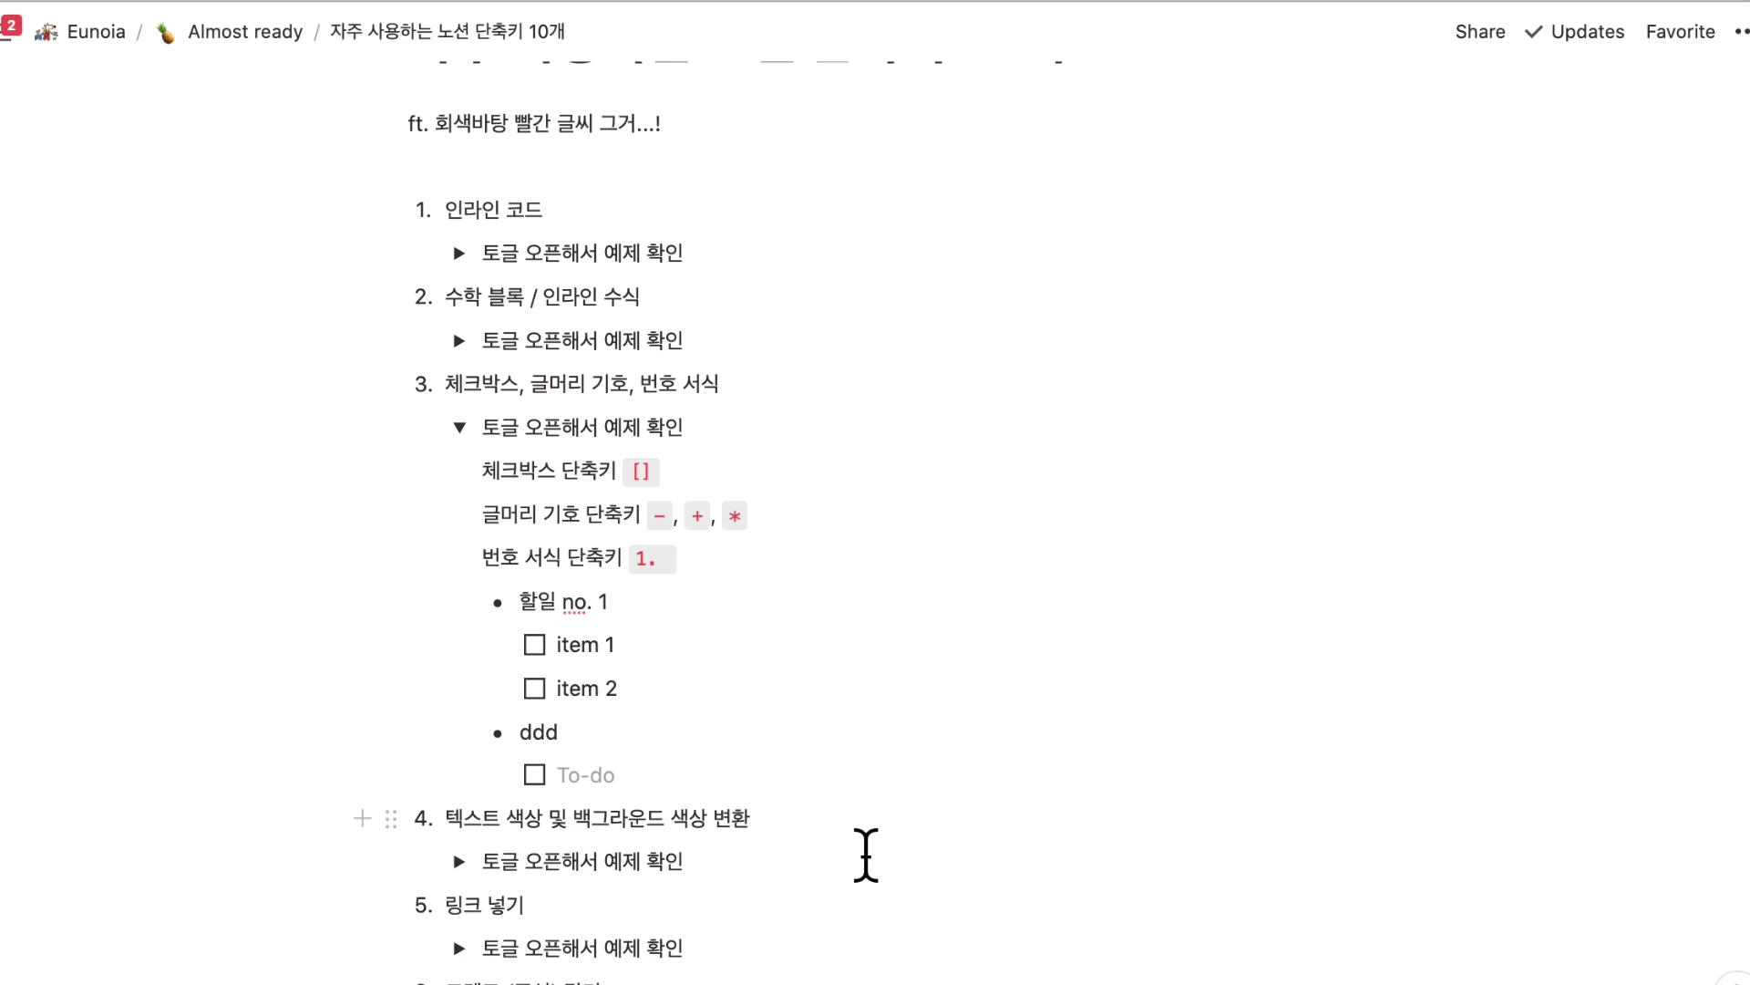
# Insert an empty to-do checkbox directly below the "체크박스 단축키" line using its [] shortcut.
pyautogui.click(813, 568)
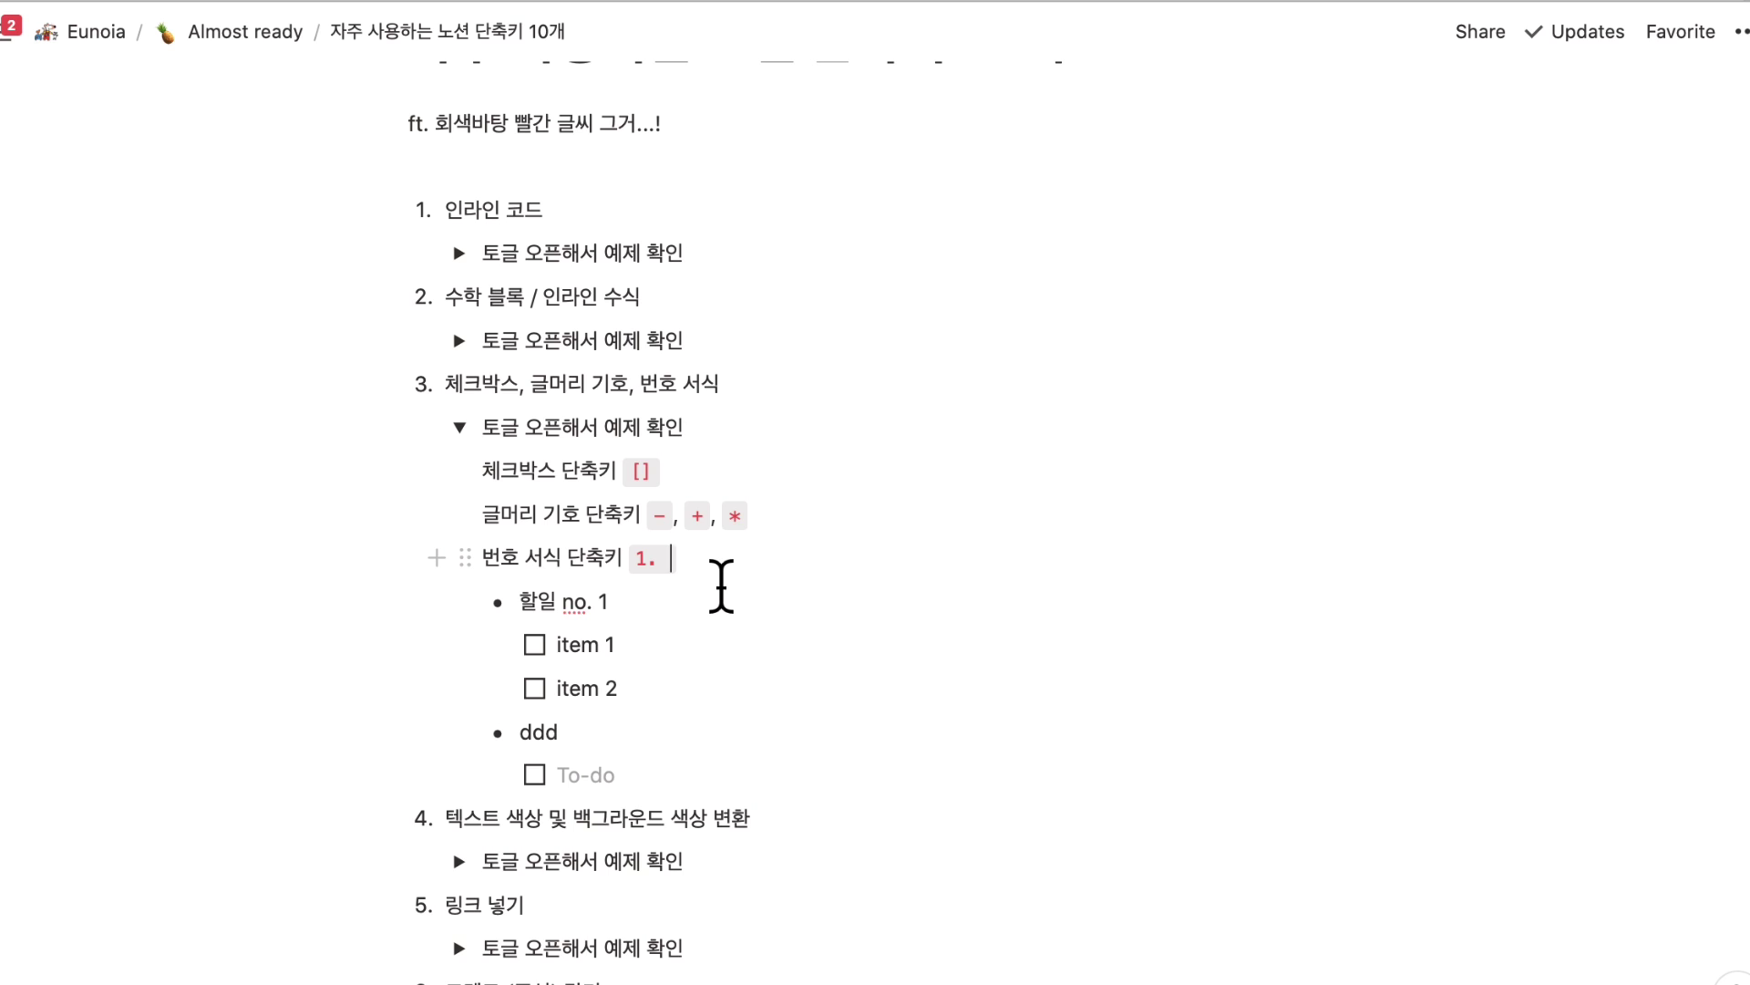
pyautogui.click(670, 491)
pyautogui.press('Return')
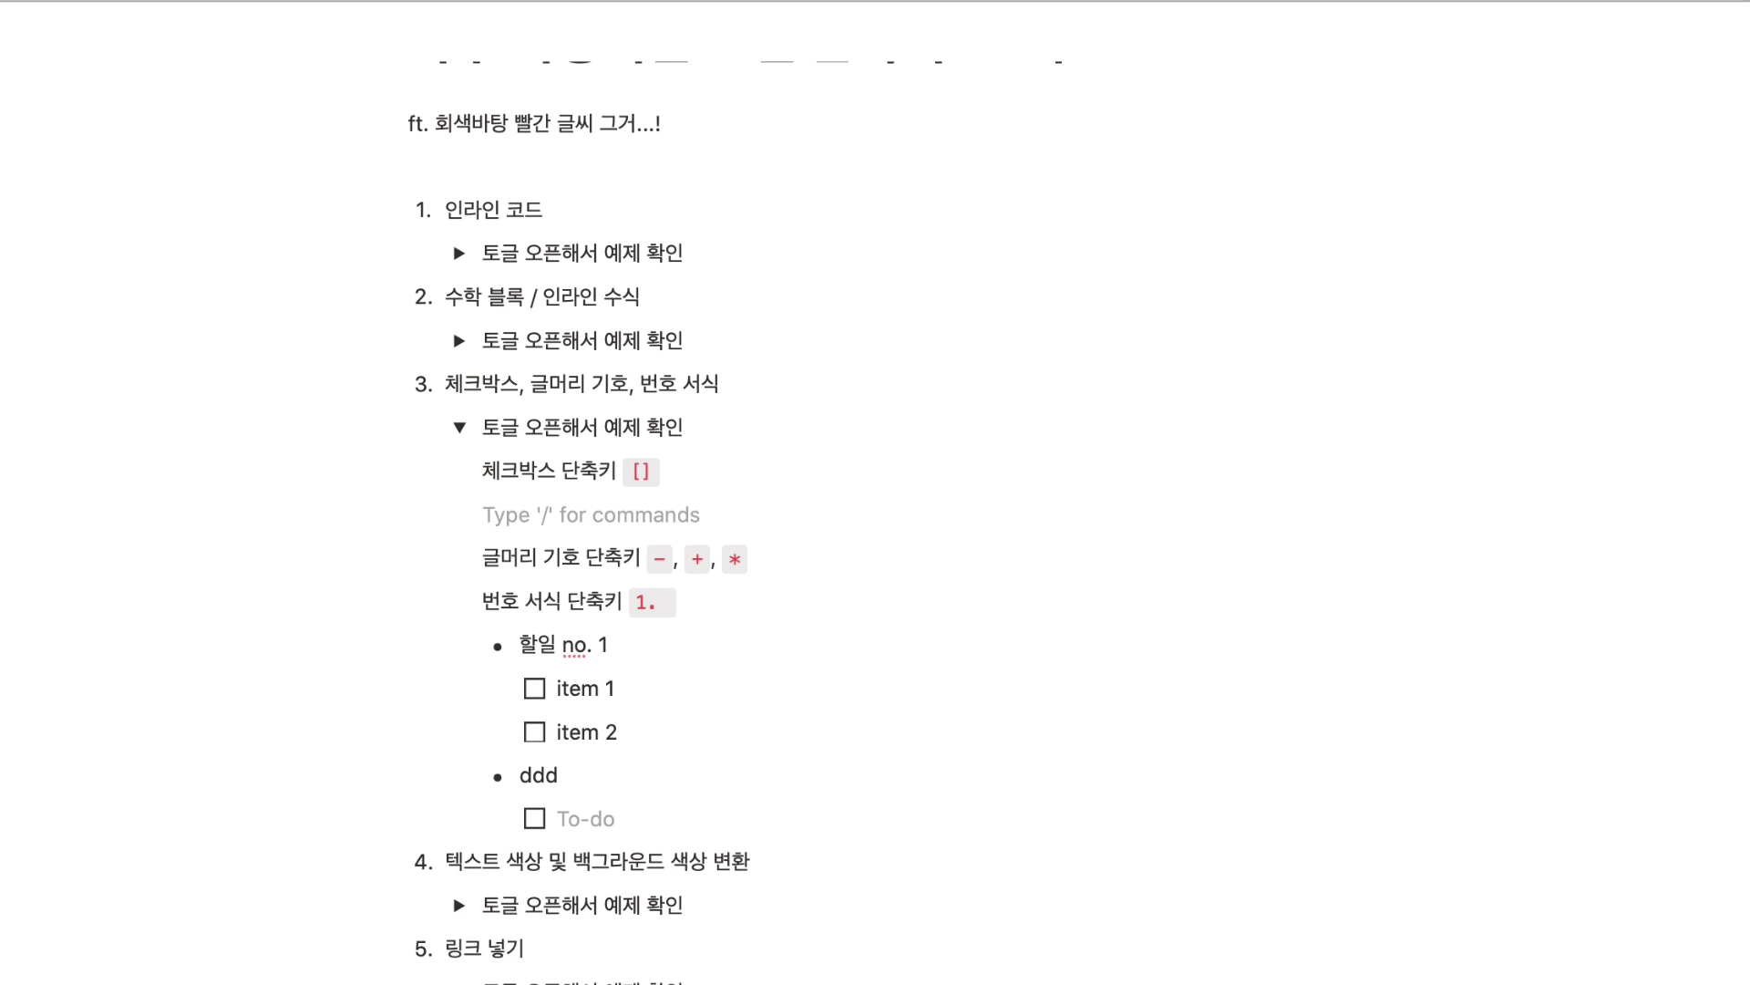
pyautogui.write('[]')
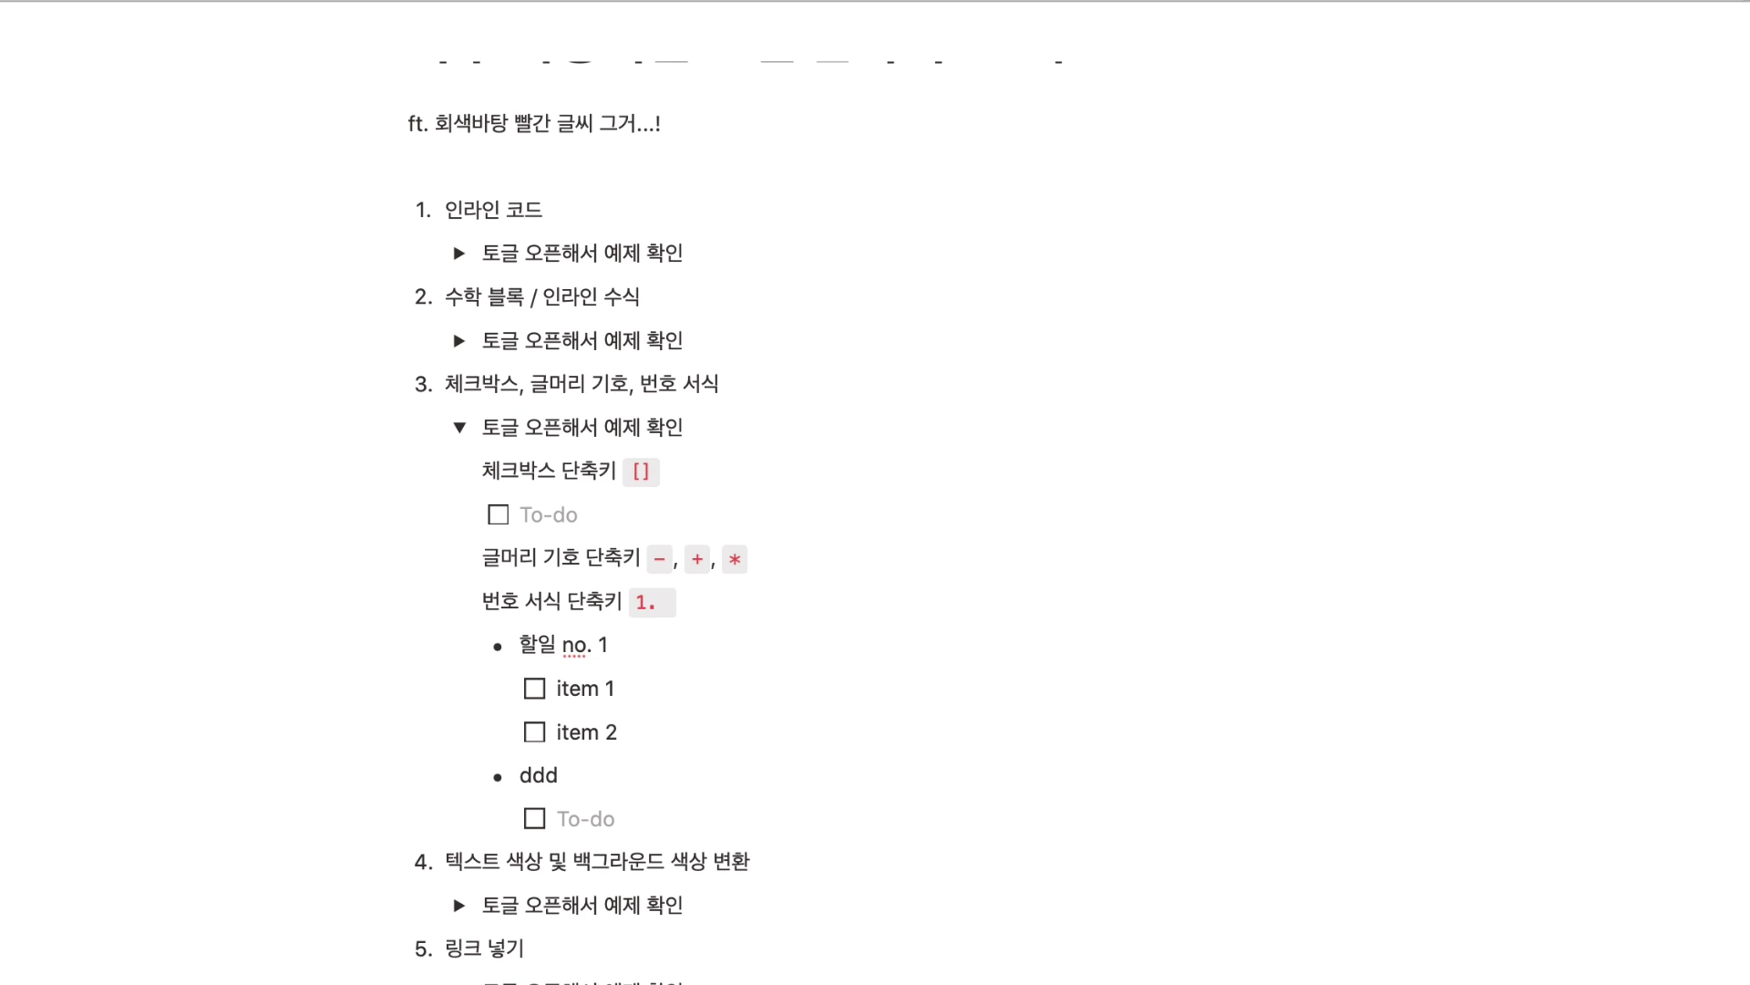
# Insert an empty bulleted item below the "글머리 기호 단축키" line and an empty numbered item below the "번호 서식 단축키" line.
pyautogui.click(839, 583)
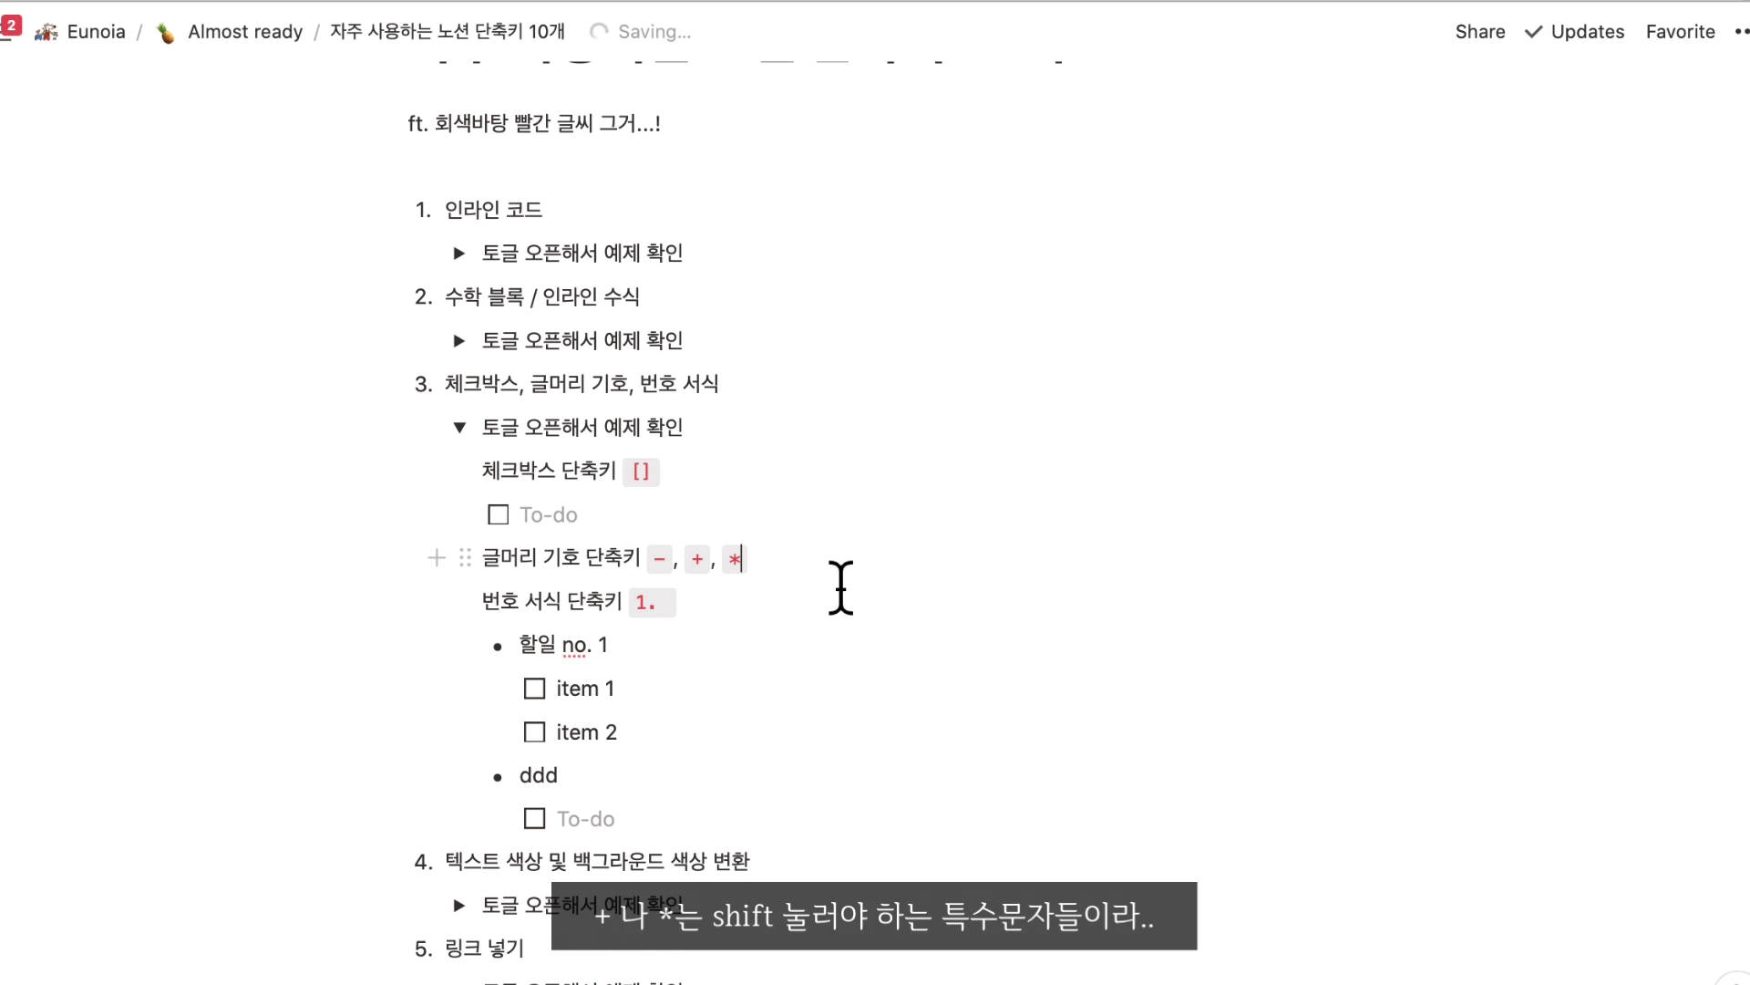
pyautogui.press('Return')
pyautogui.write('-')
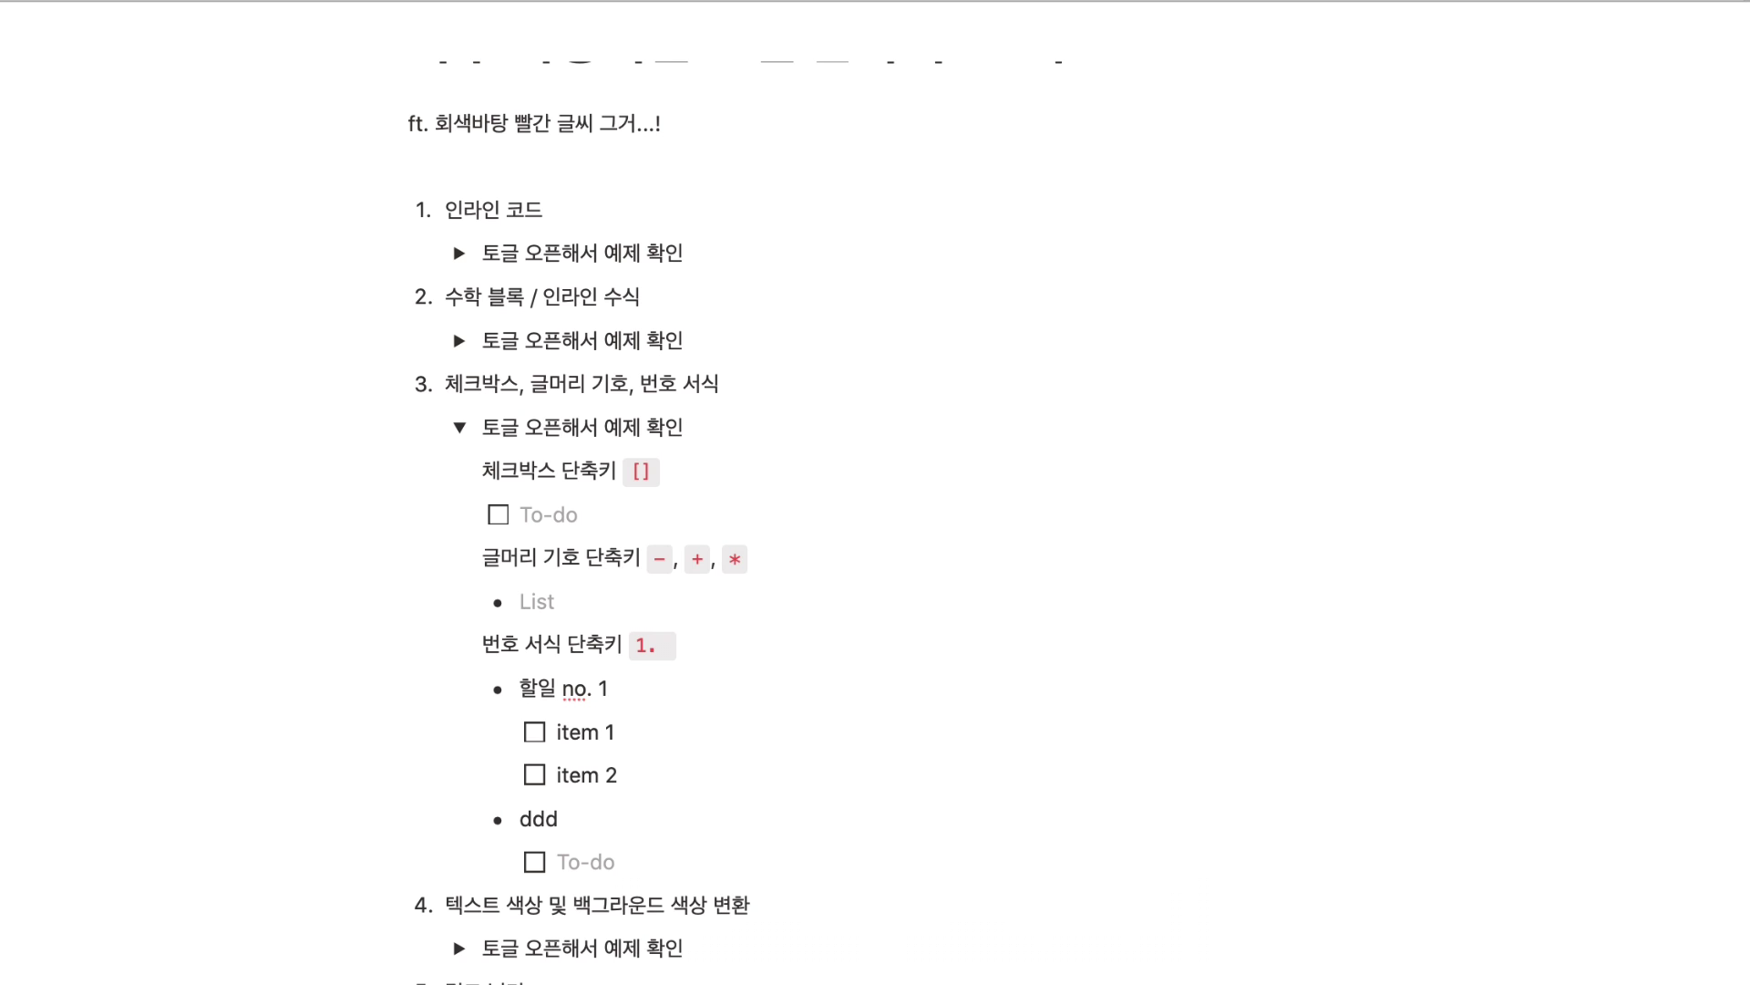
pyautogui.click(742, 665)
pyautogui.press('Return')
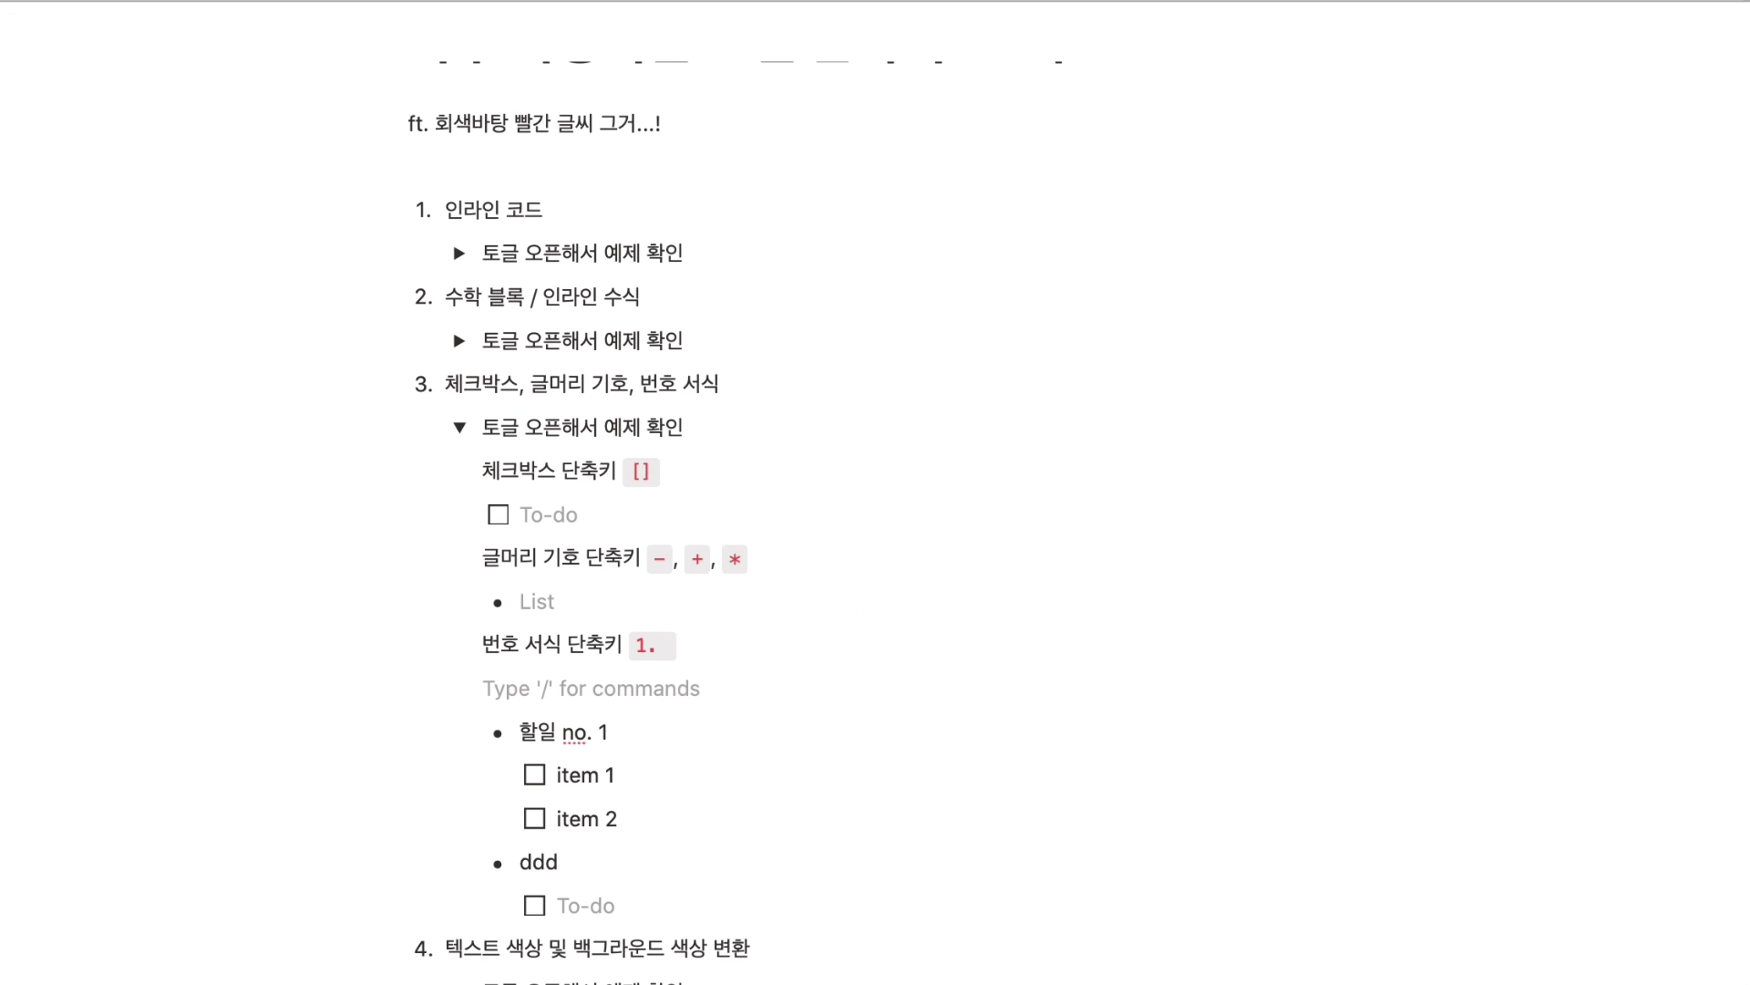
pyautogui.write('1.')
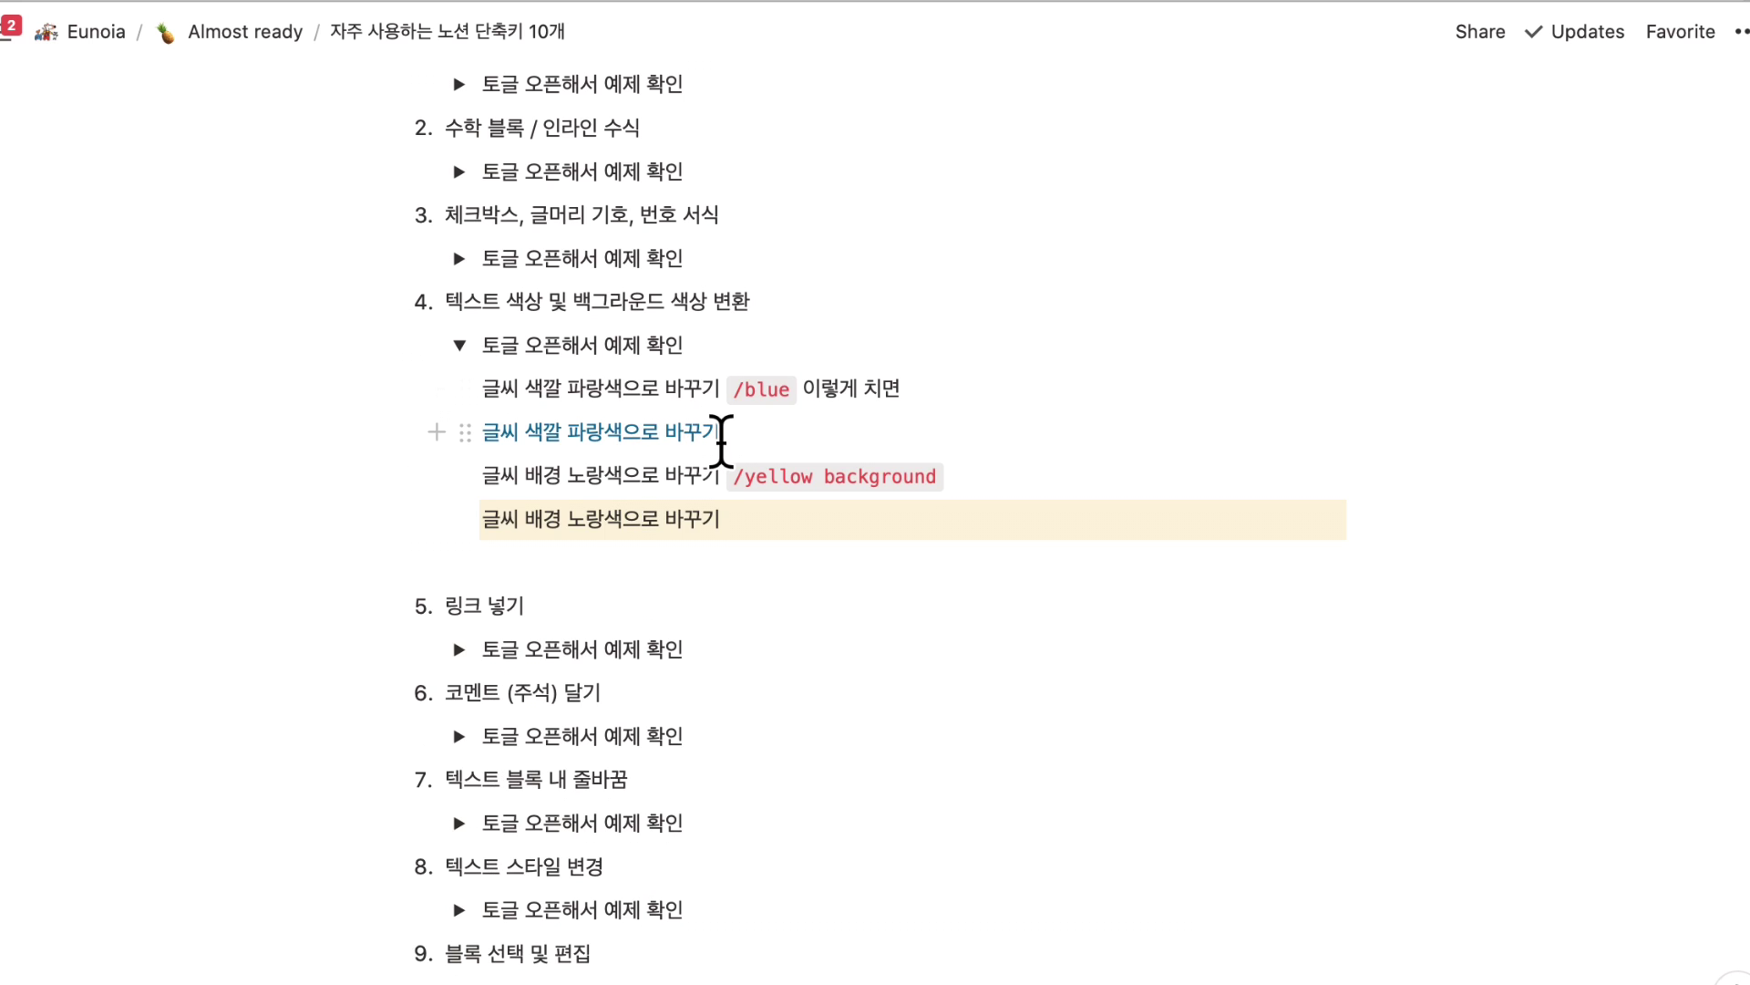
# Color only the word "파랑색" blue in the "/blue" example line under item 4.
pyautogui.scroll(-1, 723, 441)
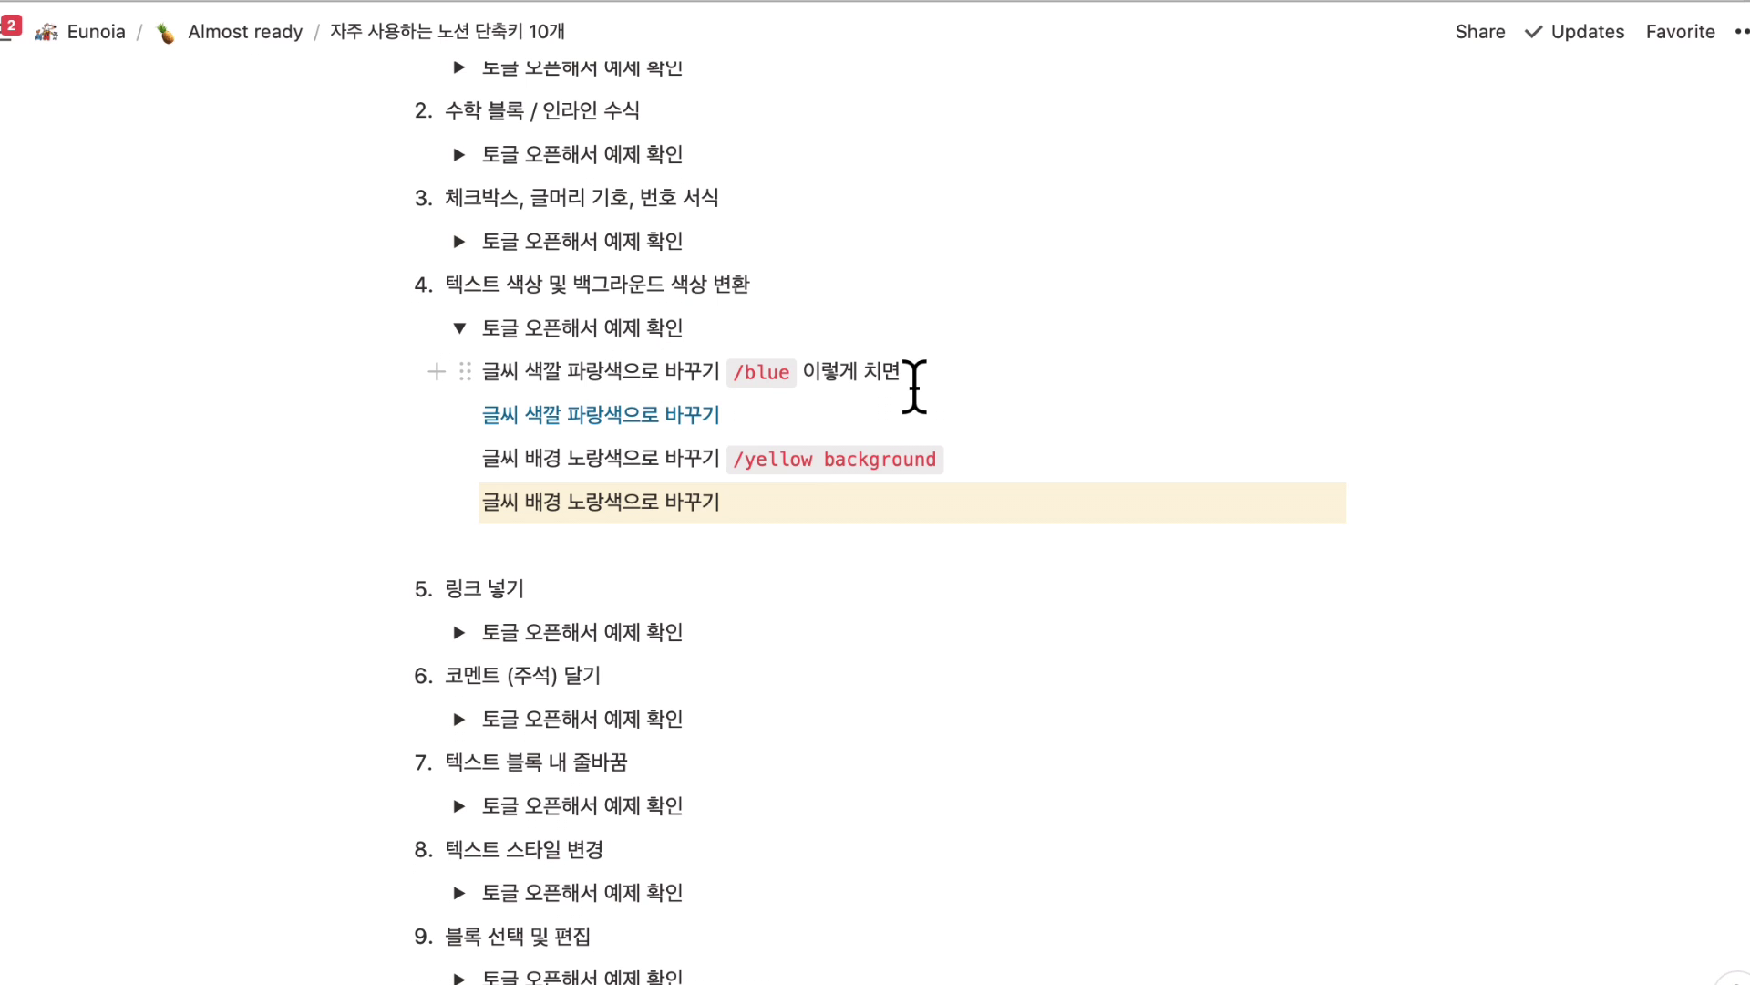
pyautogui.click(584, 385)
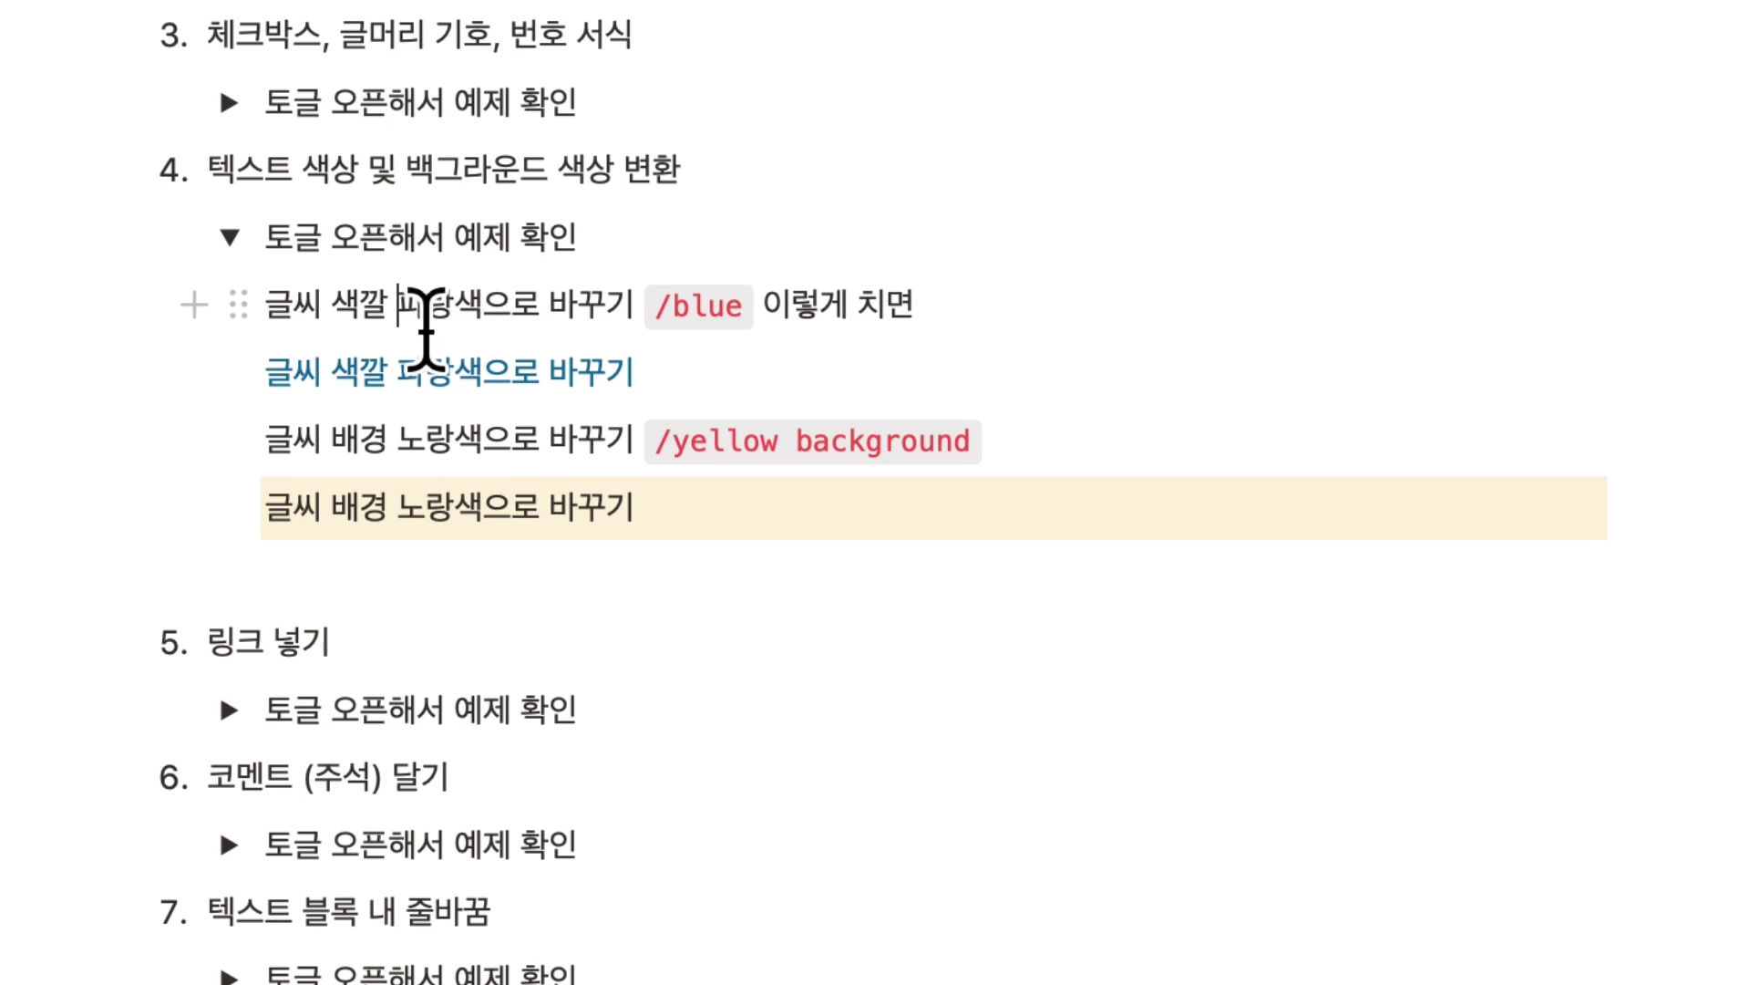
pyautogui.moveTo(425, 328); pyautogui.dragTo(500, 332)
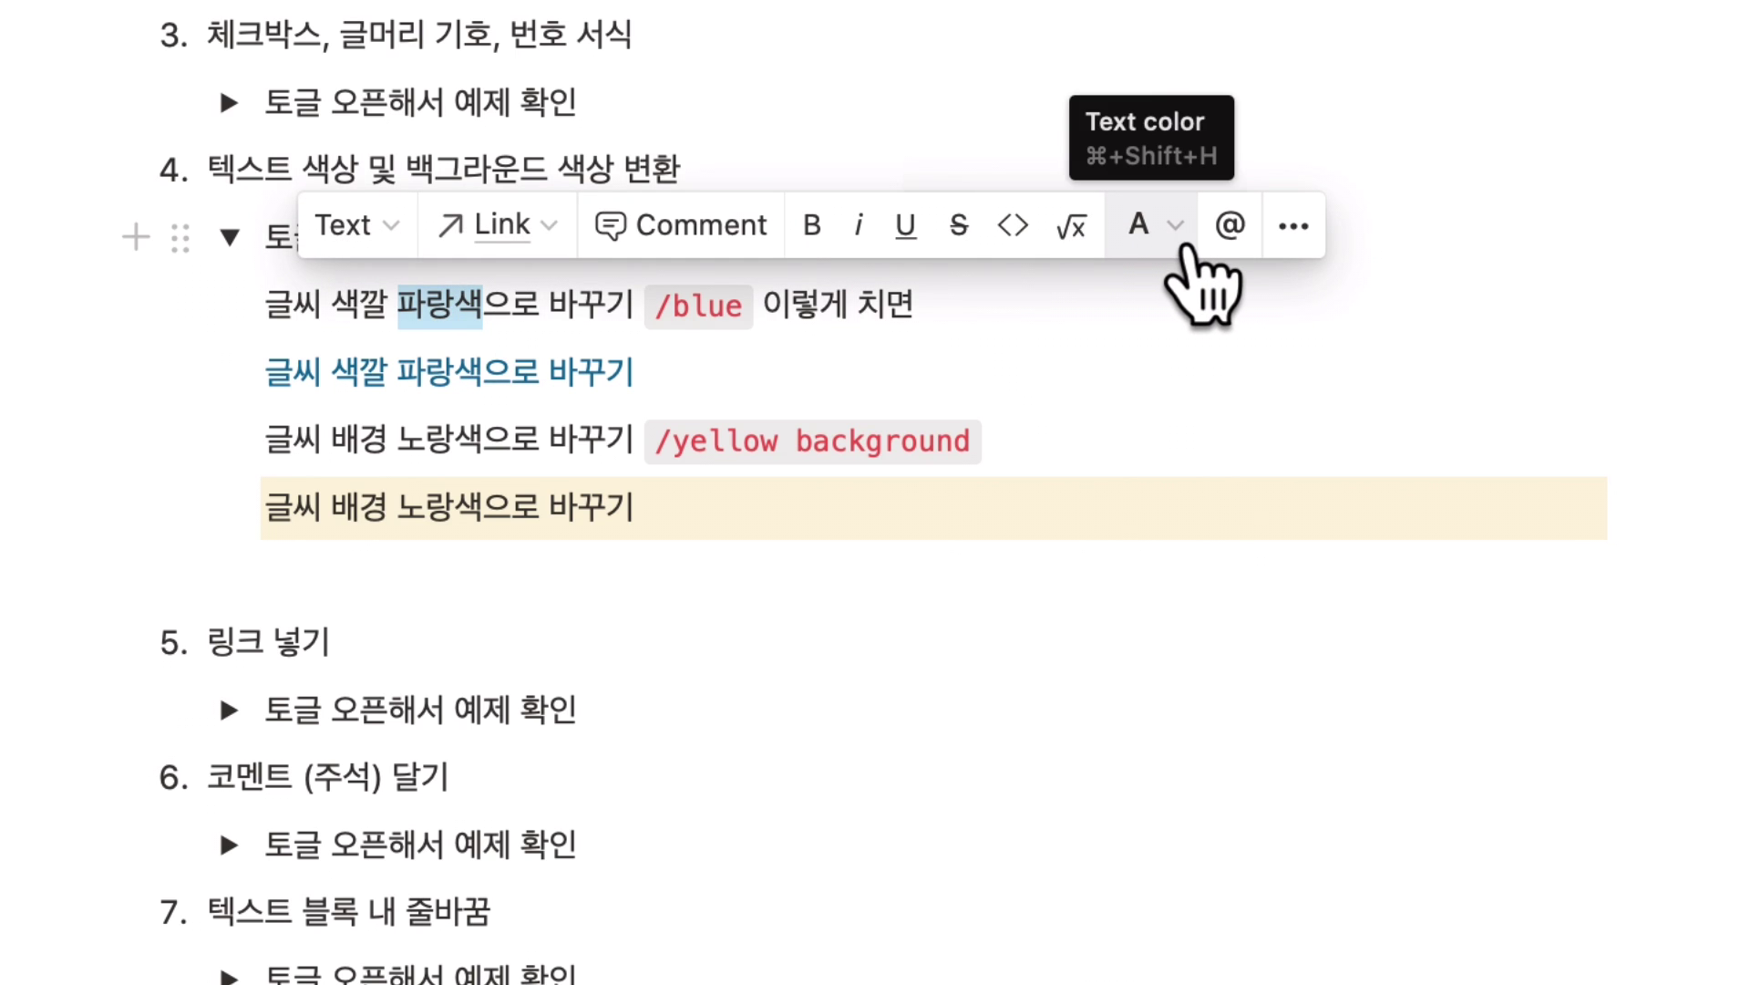
pyautogui.click(1181, 241)
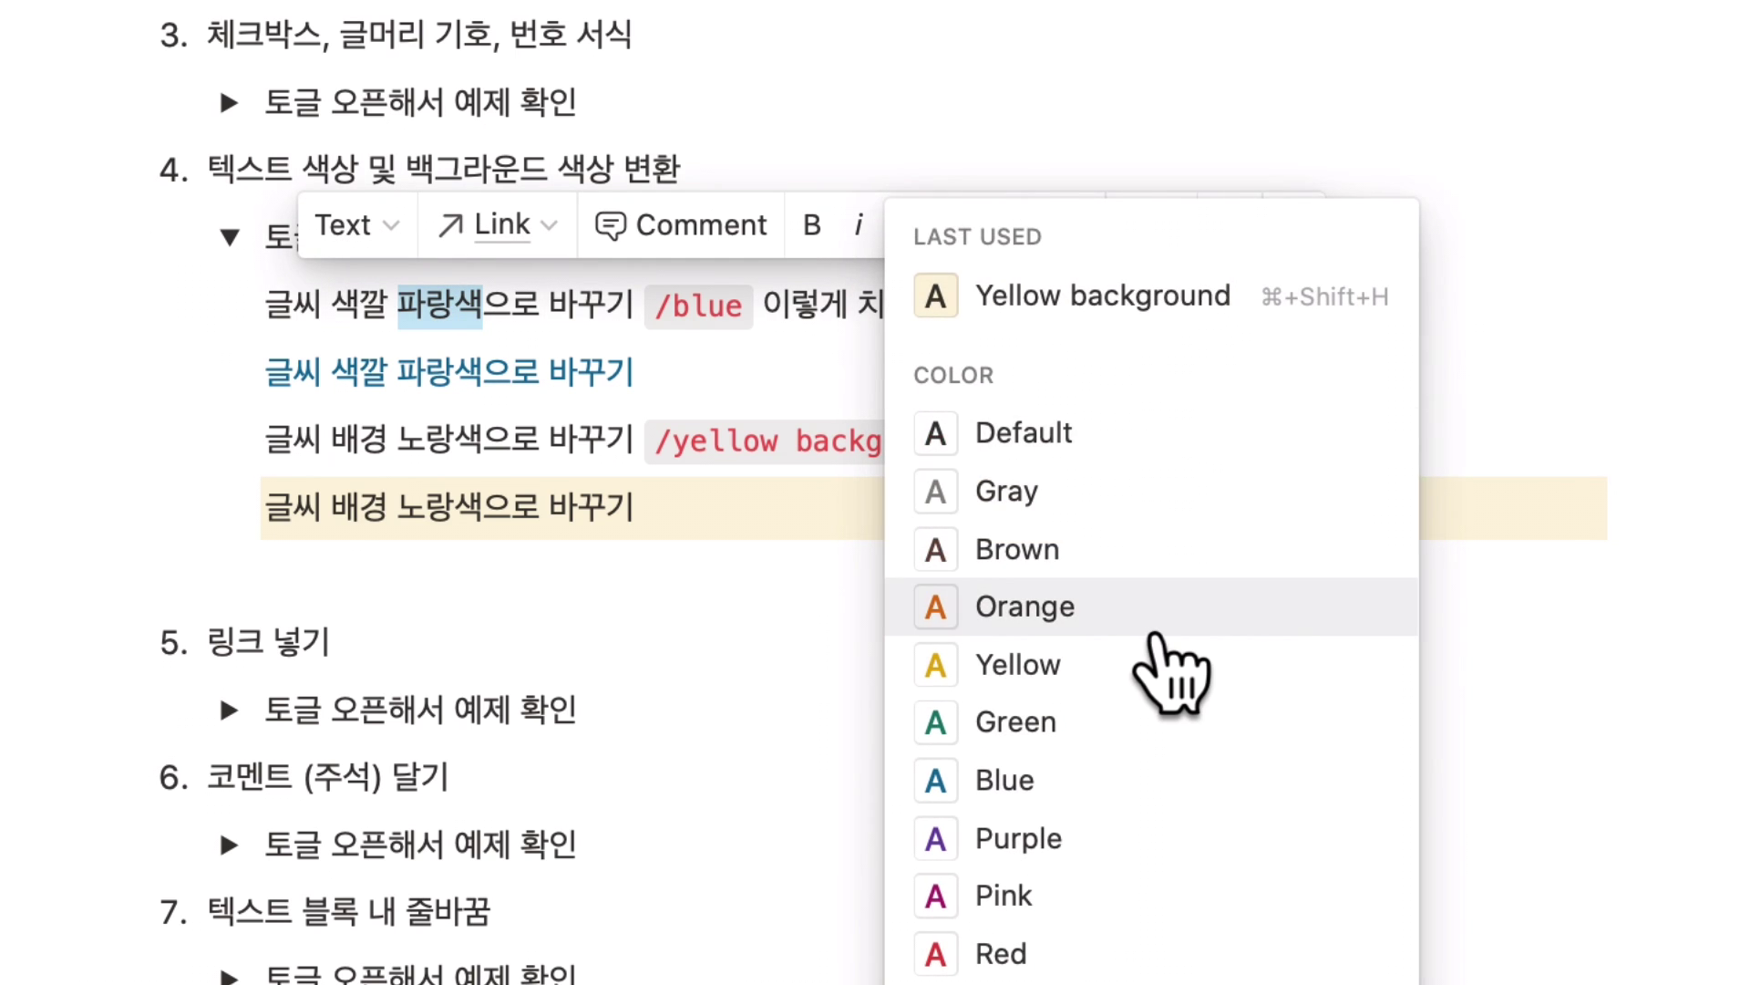
pyautogui.scroll(-3, 1158, 602)
pyautogui.scroll(-1, 1177, 674)
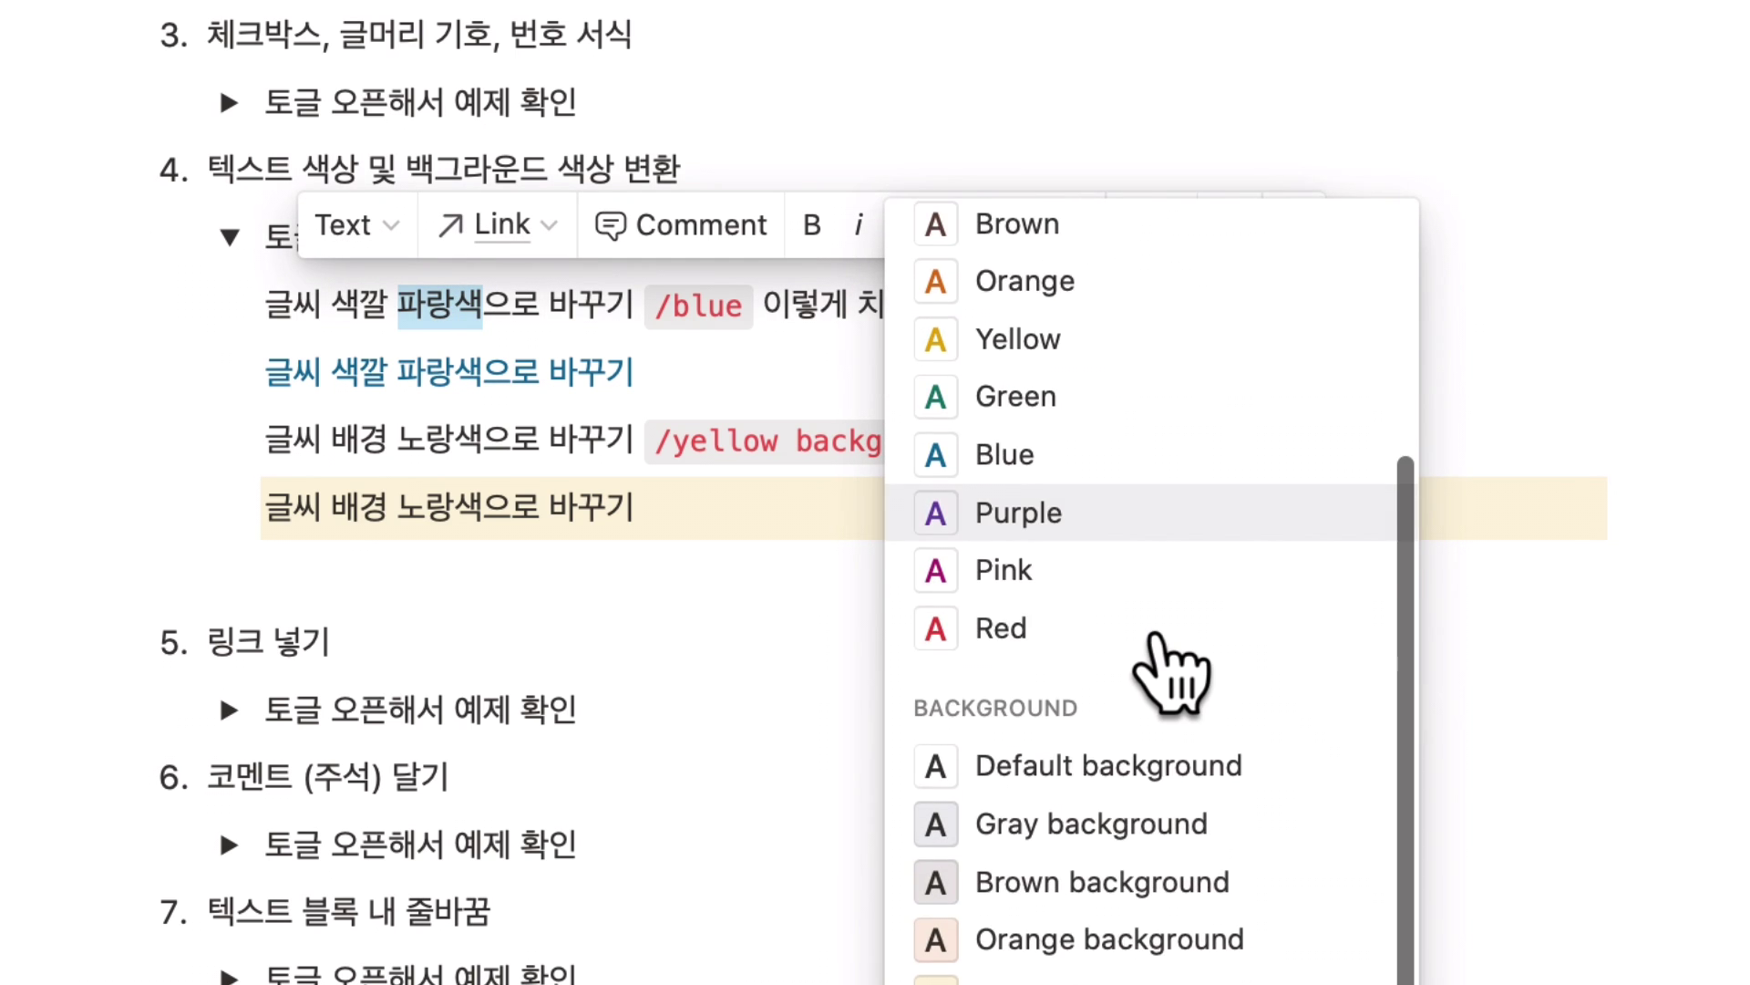
pyautogui.click(1099, 460)
pyautogui.click(965, 390)
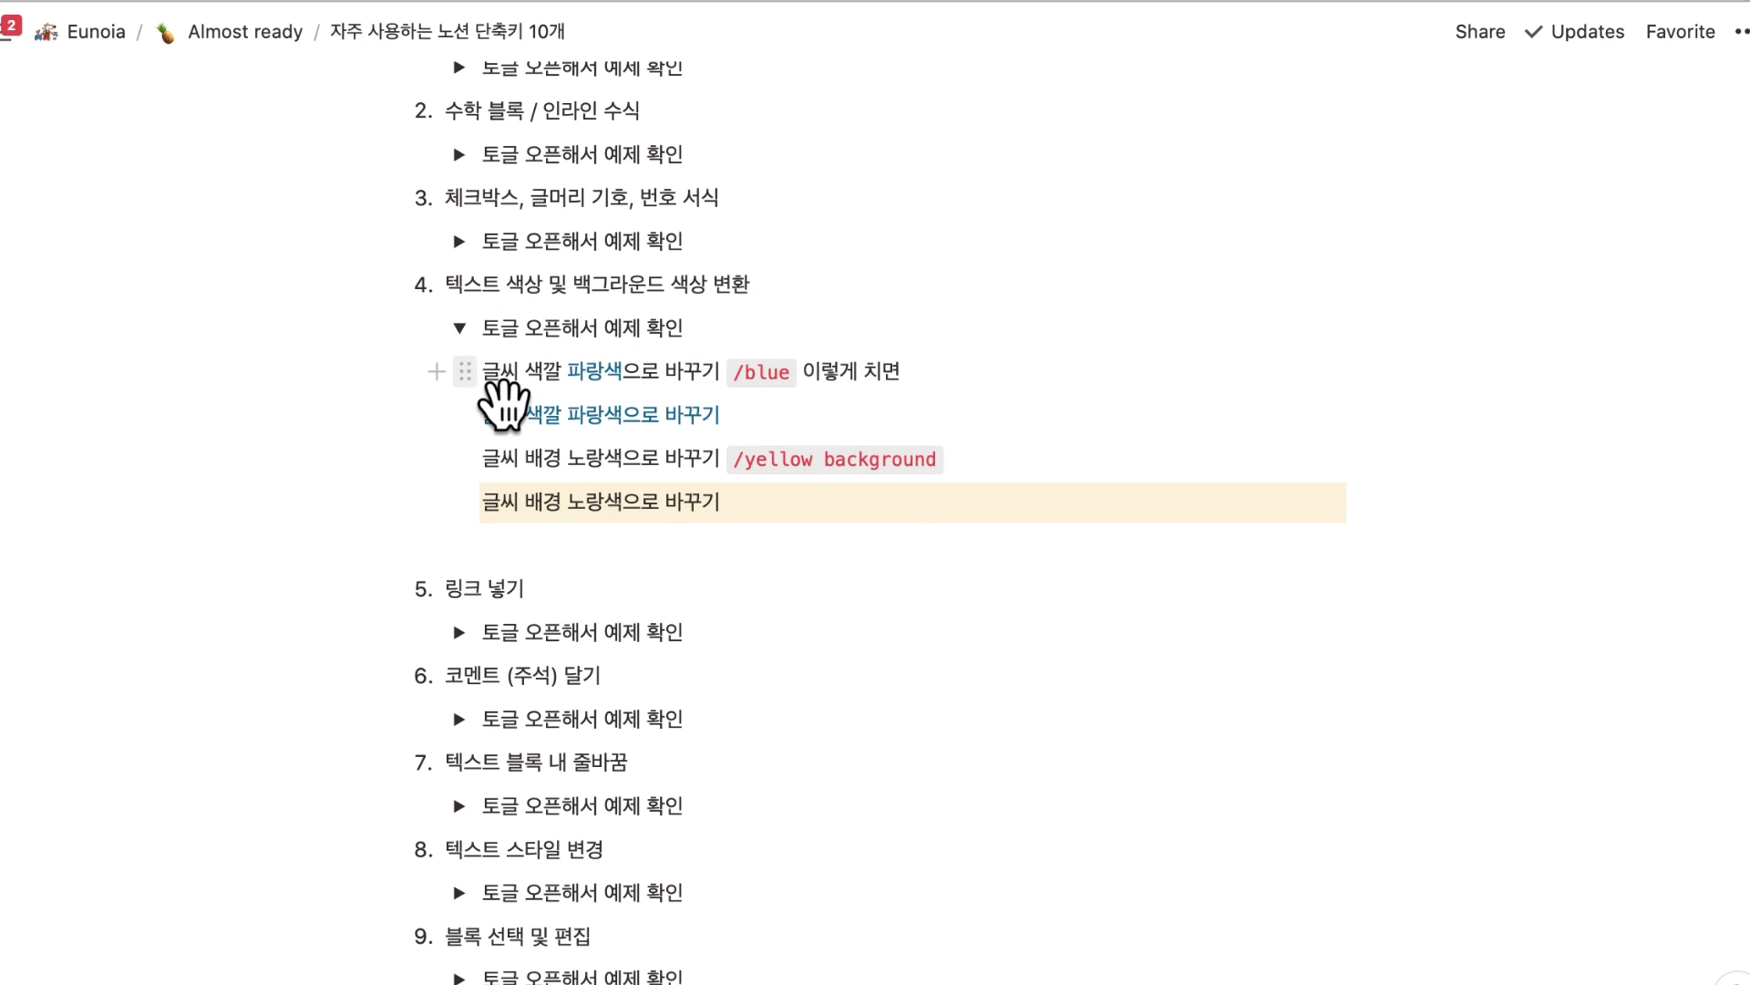
# Look through the text and background color options for the whole "/blue" example block.
pyautogui.click(492, 388)
pyautogui.click(347, 521)
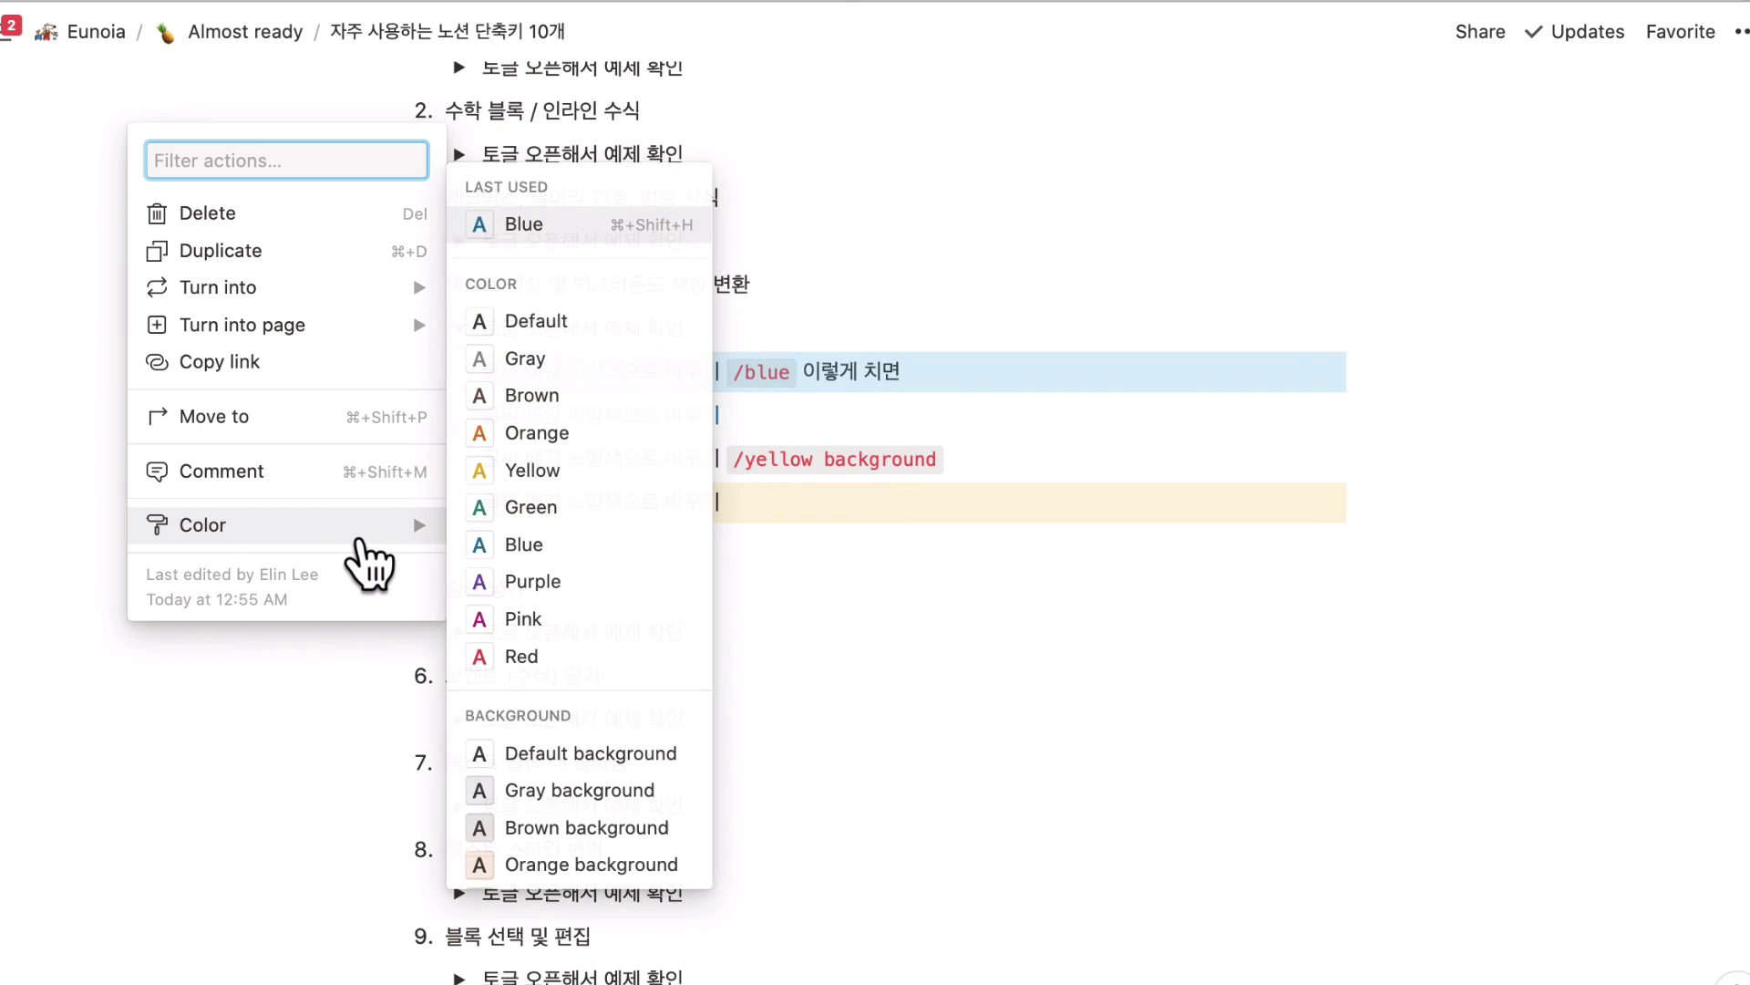
pyautogui.scroll(-3, 584, 533)
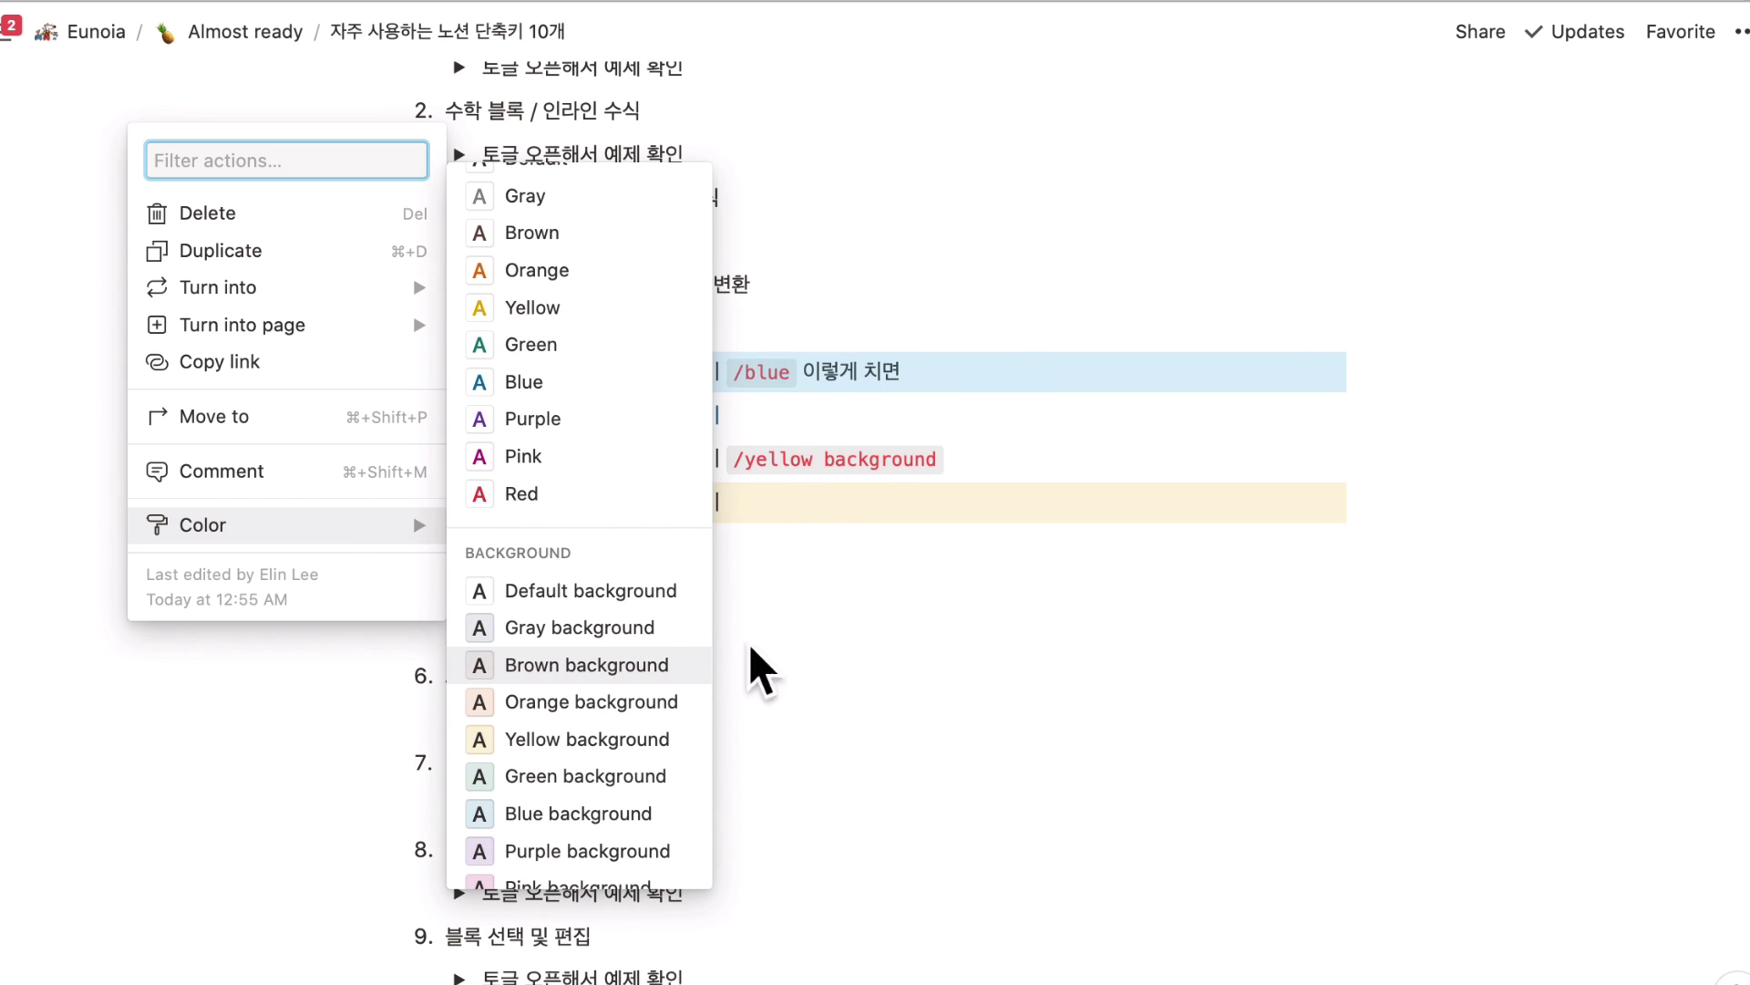
pyautogui.click(1105, 597)
# Add a line "hi hi hi" below the blue example line and color it purple with the slash command.
pyautogui.click(785, 432)
pyautogui.press('Return')
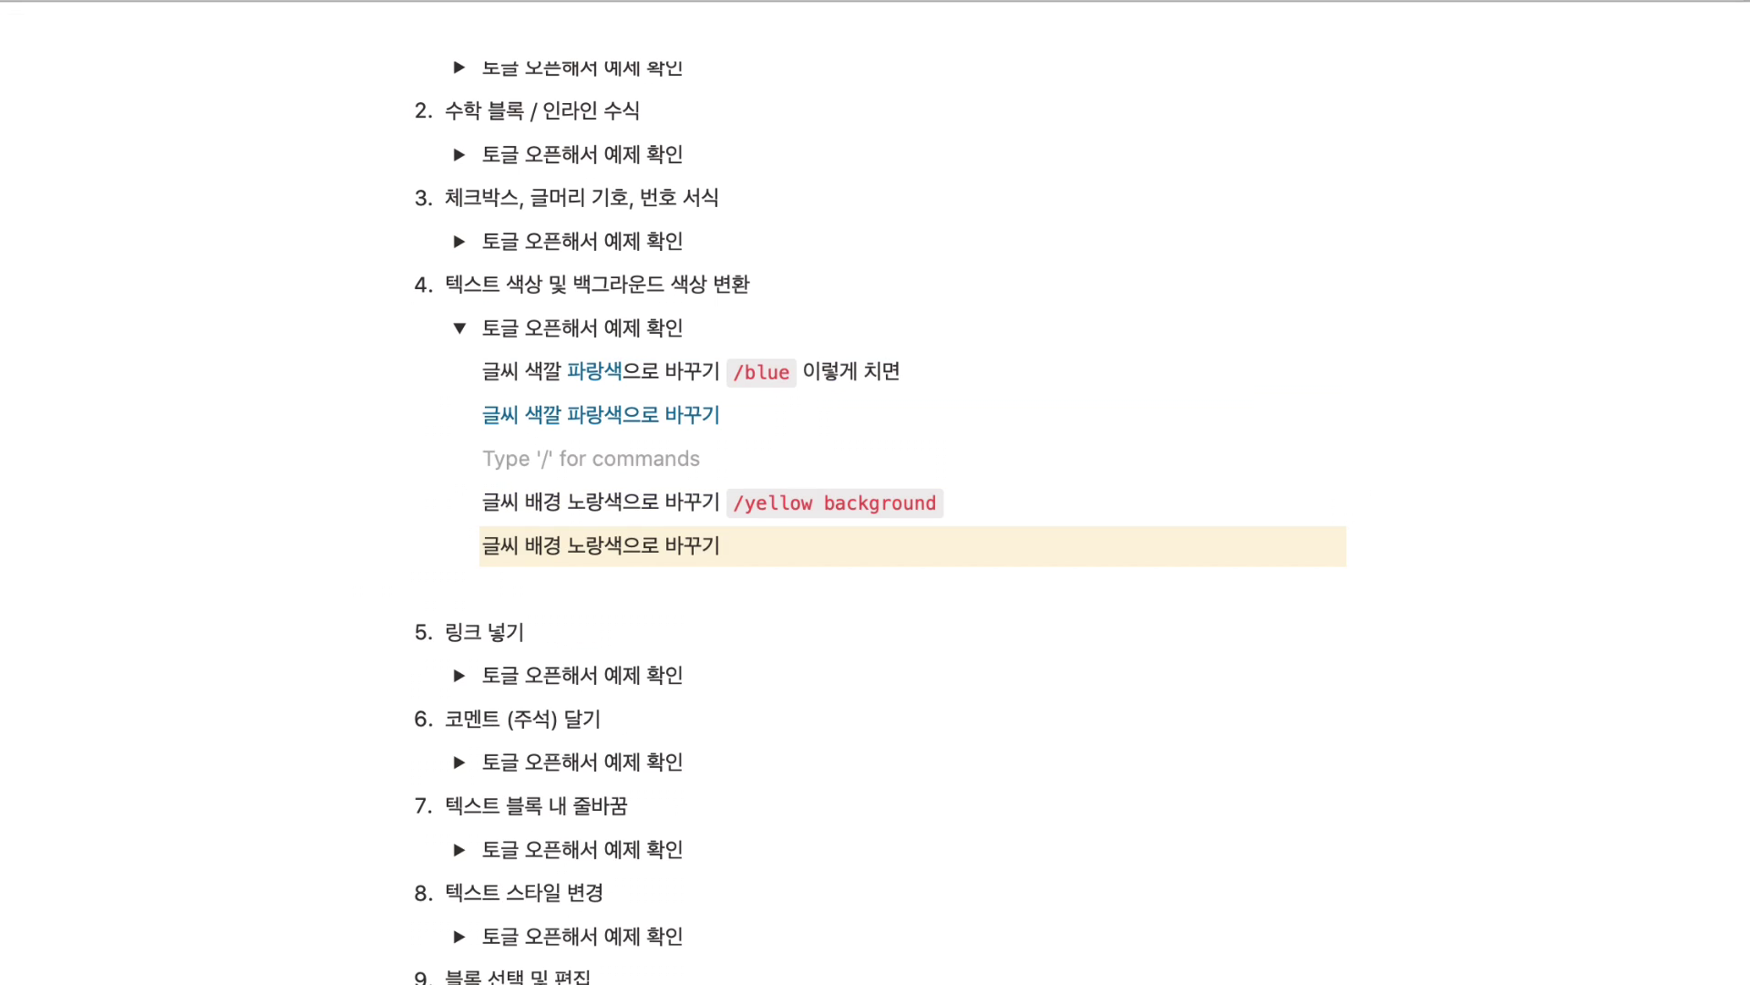
pyautogui.write('hi hi h')
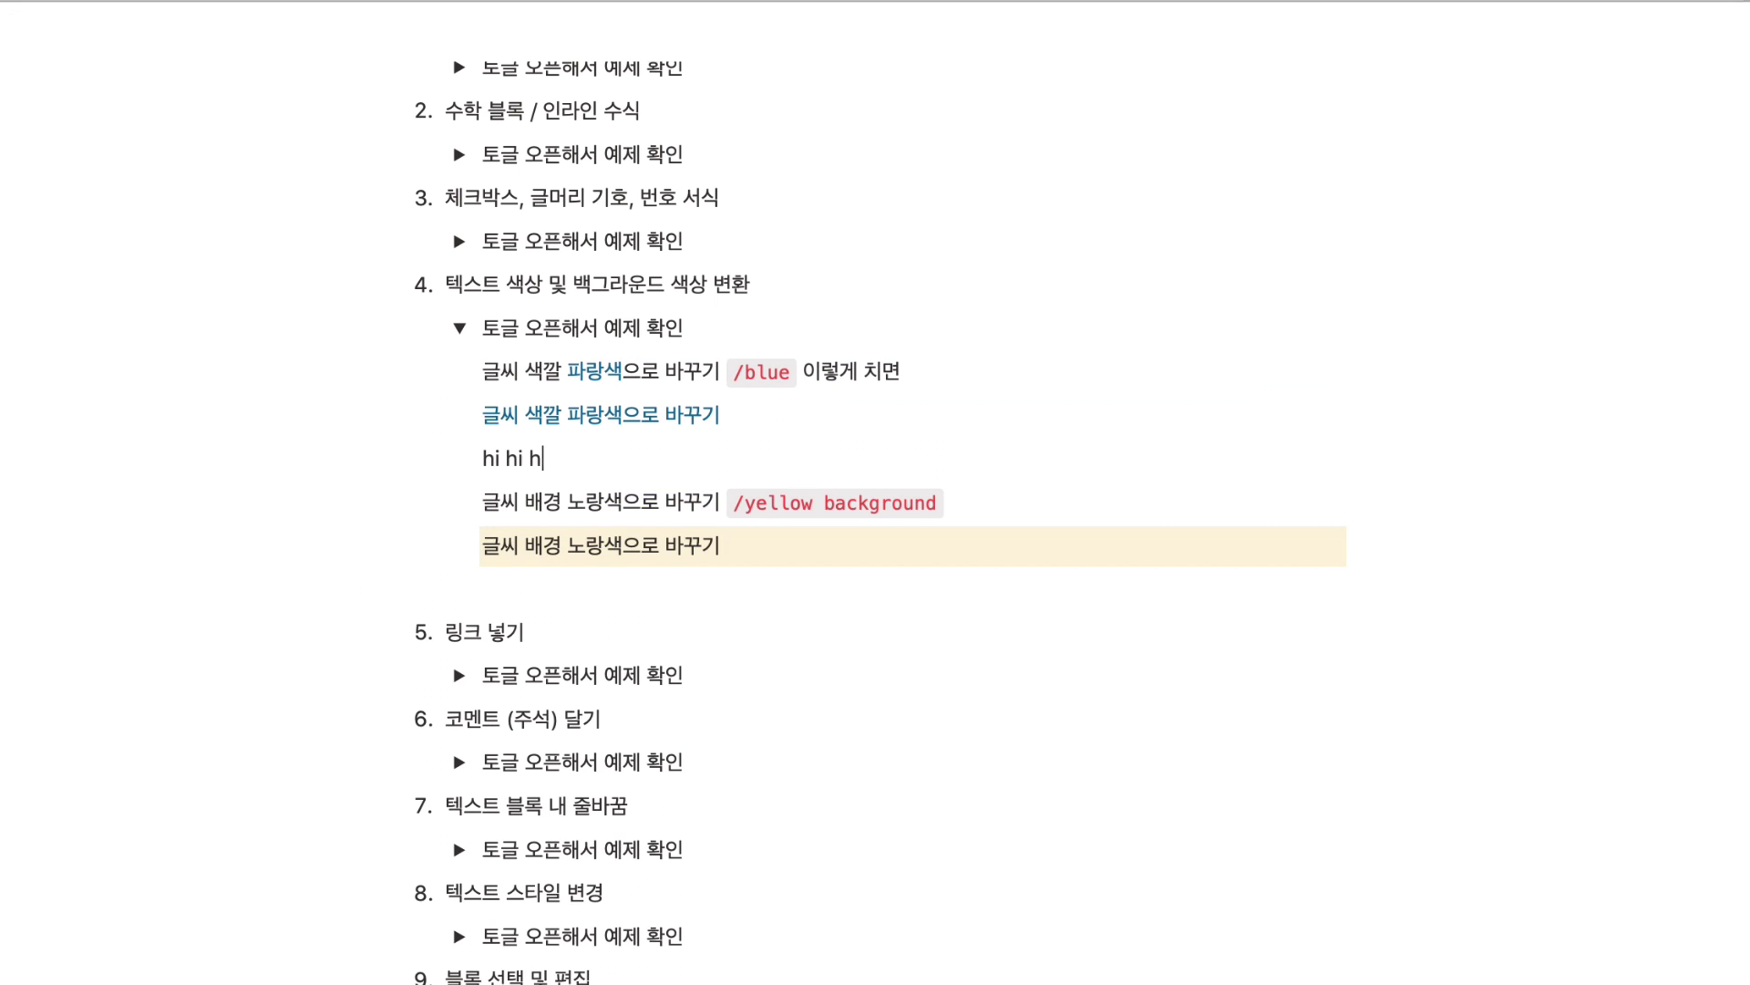
pyautogui.write('i /')
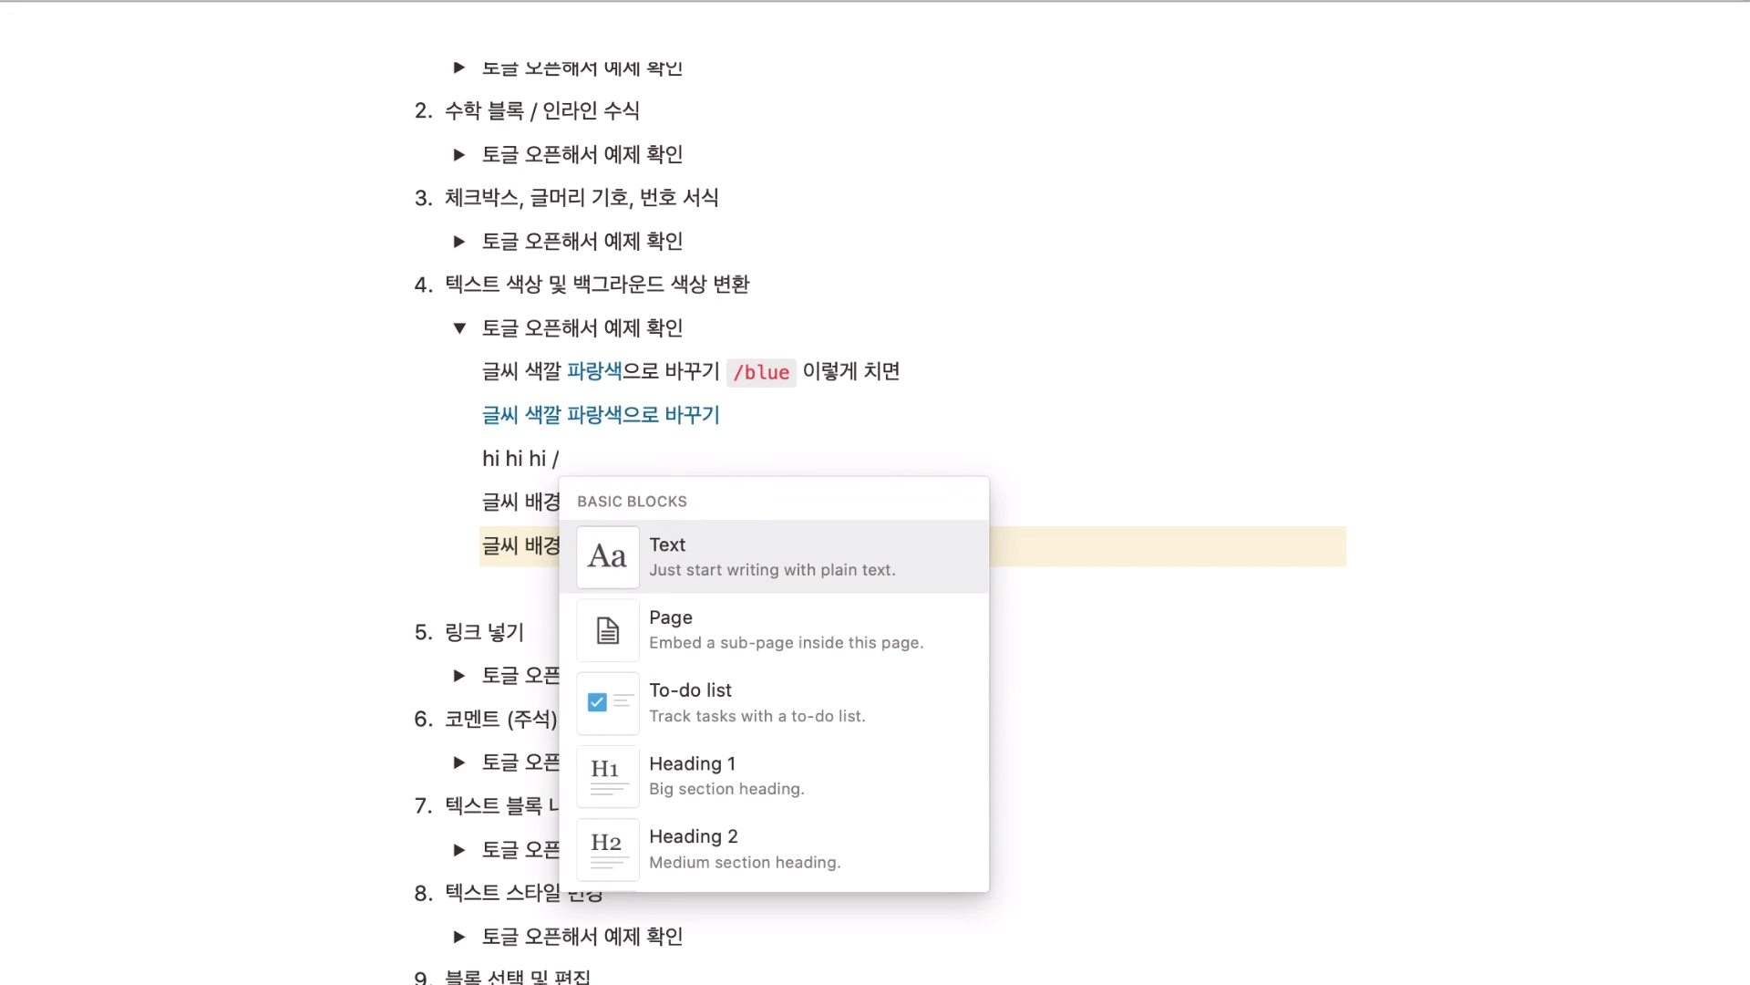
pyautogui.write('purple')
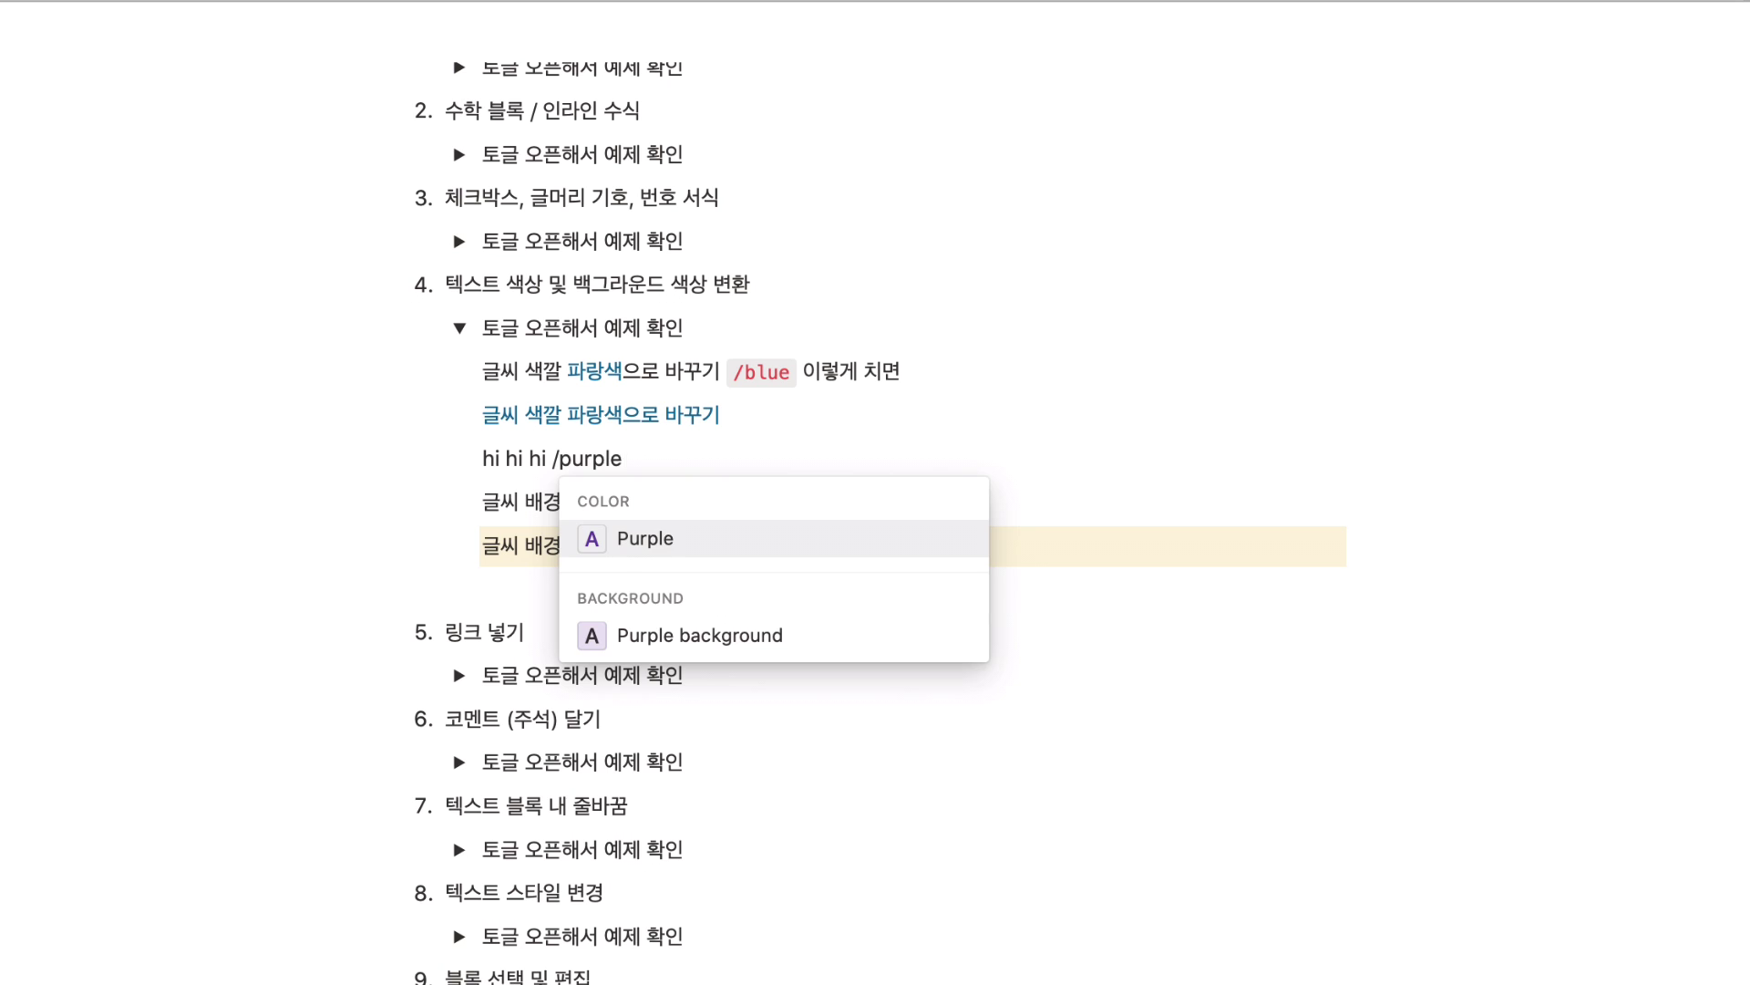
pyautogui.press('Return')
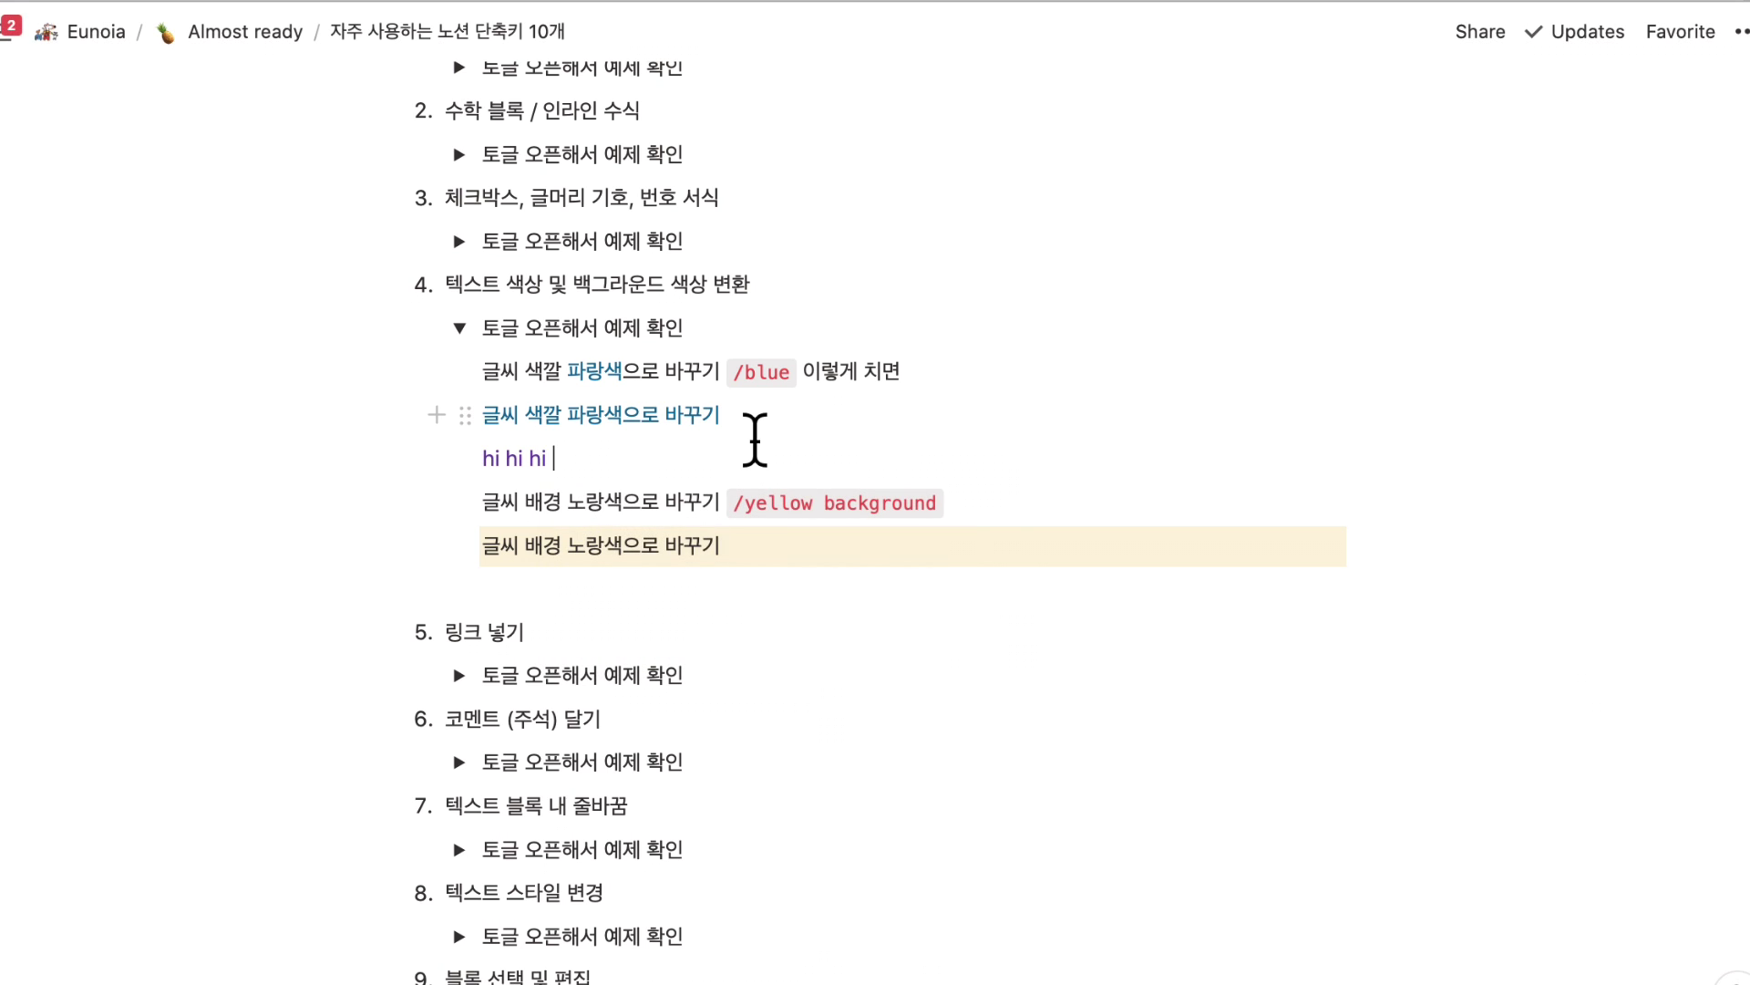
# Add a line "hellooooo" below the "hi hi hi" line and give it a purple background with the slash command.
pyautogui.press('Return')
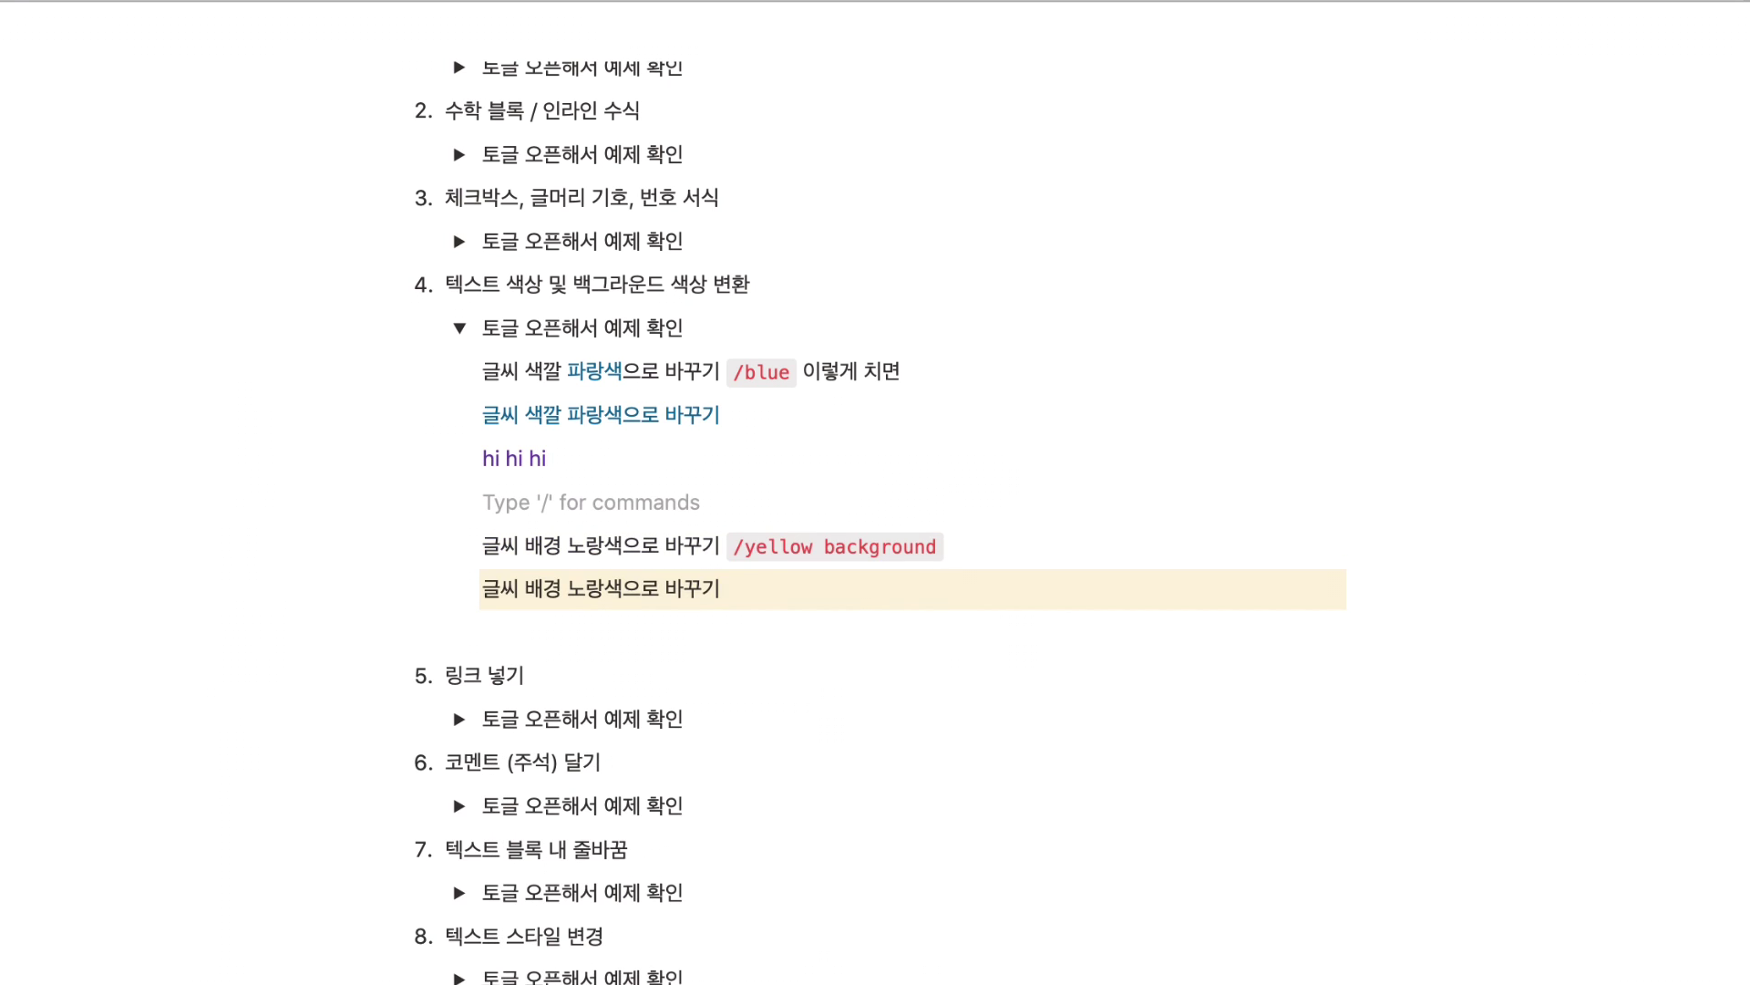
pyautogui.write('hellooo')
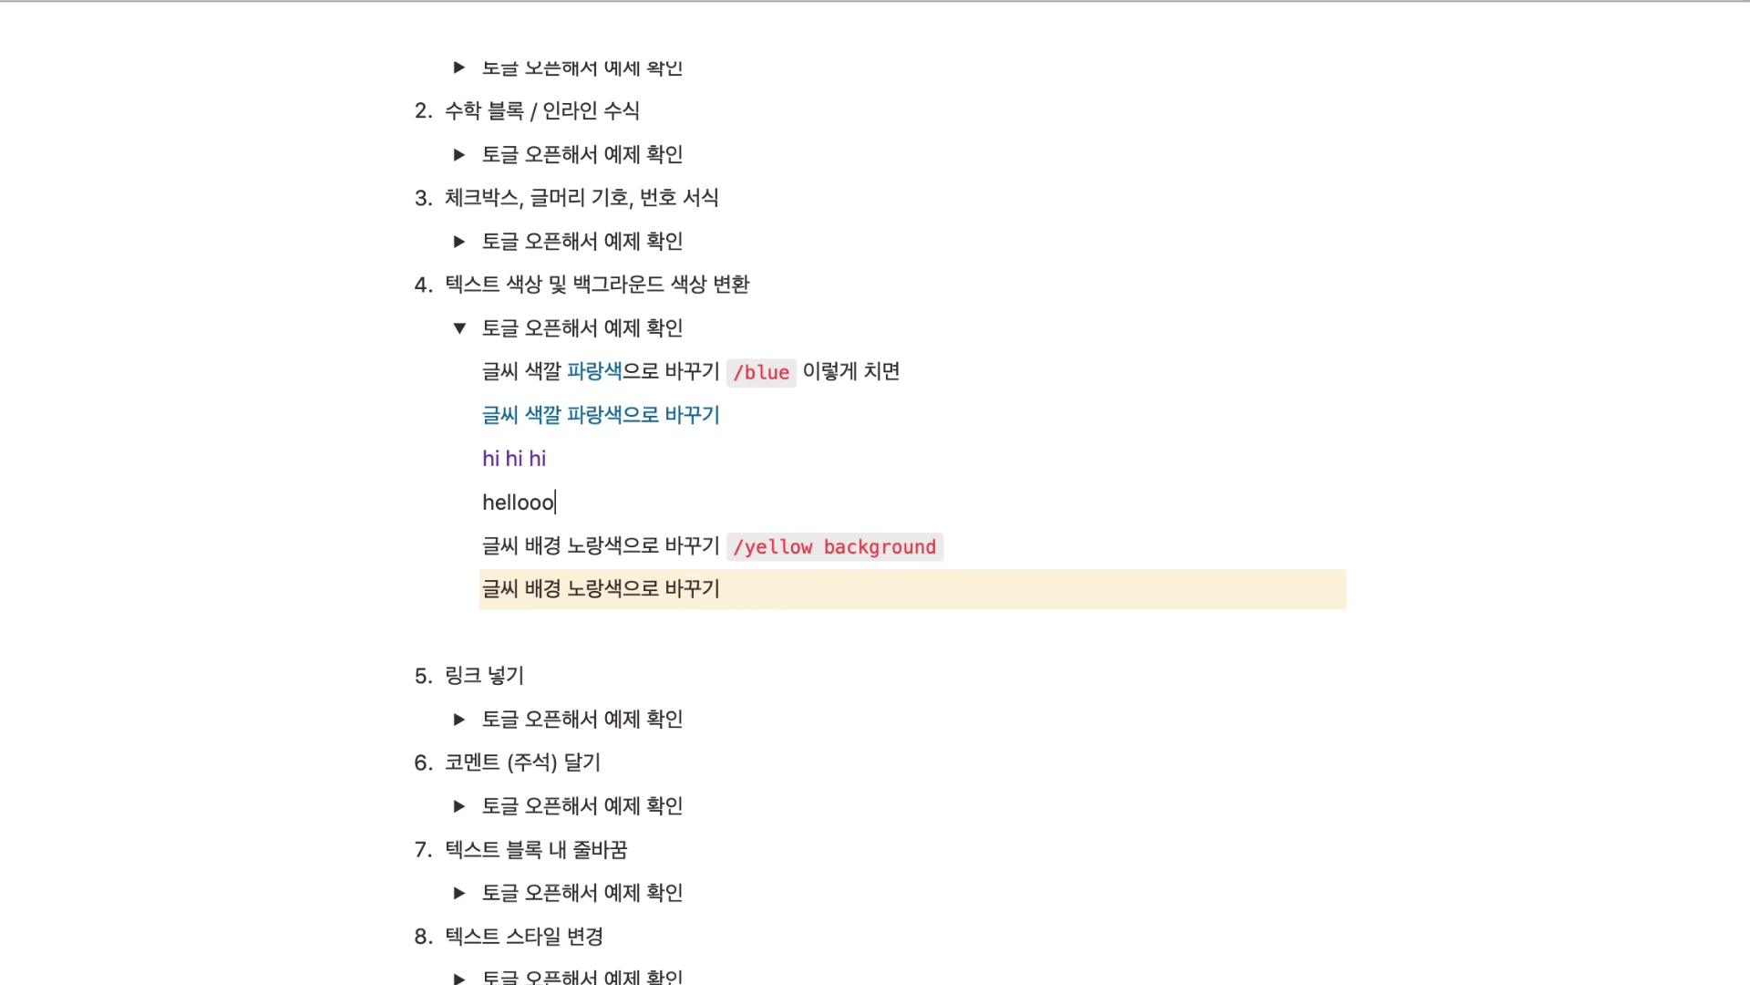
pyautogui.write('oo /')
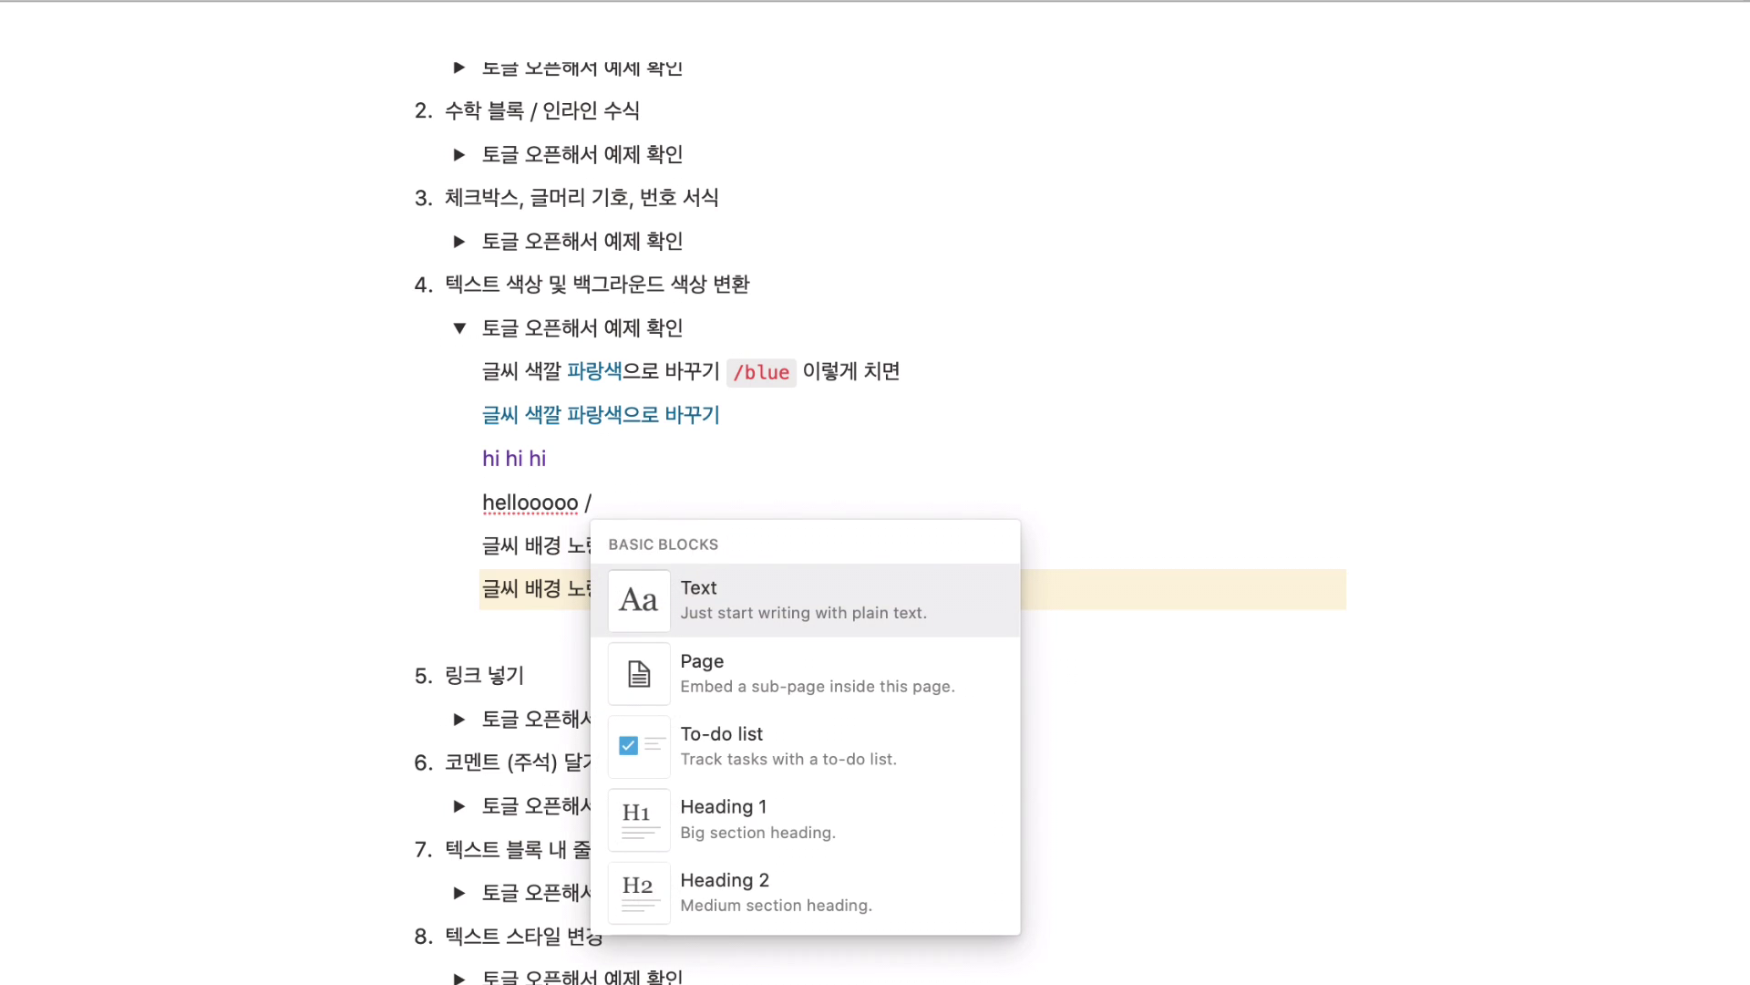
pyautogui.write('purple back')
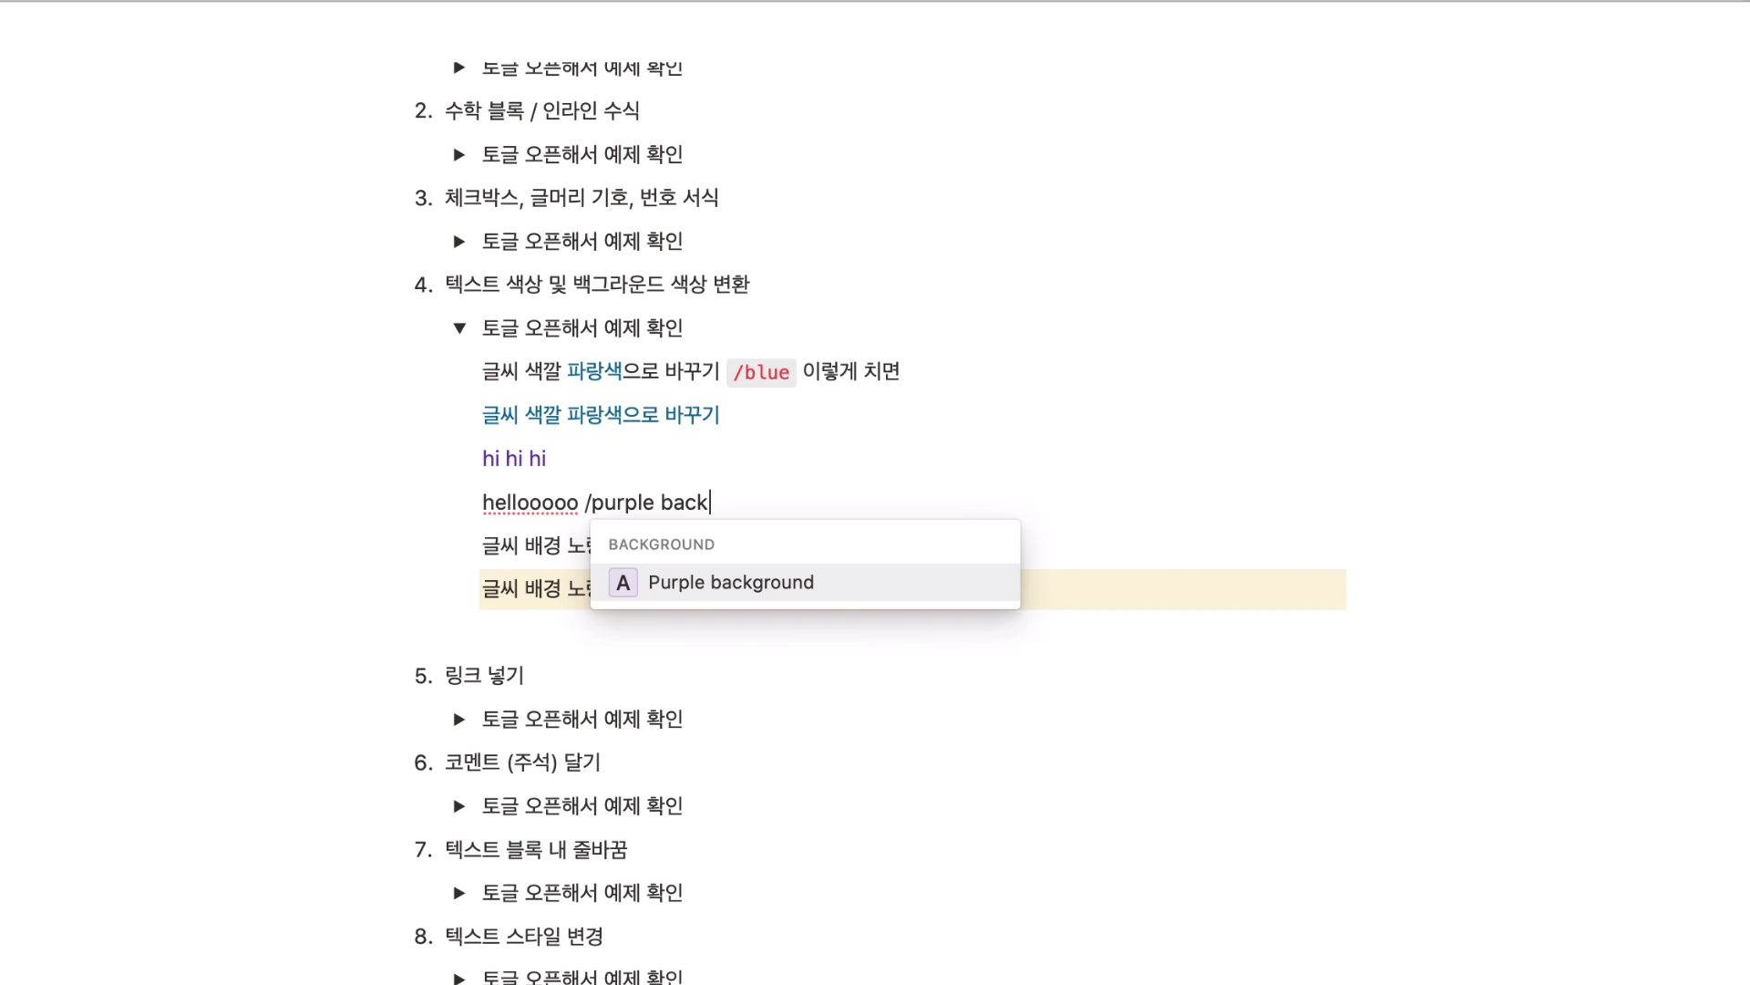
pyautogui.press('Return')
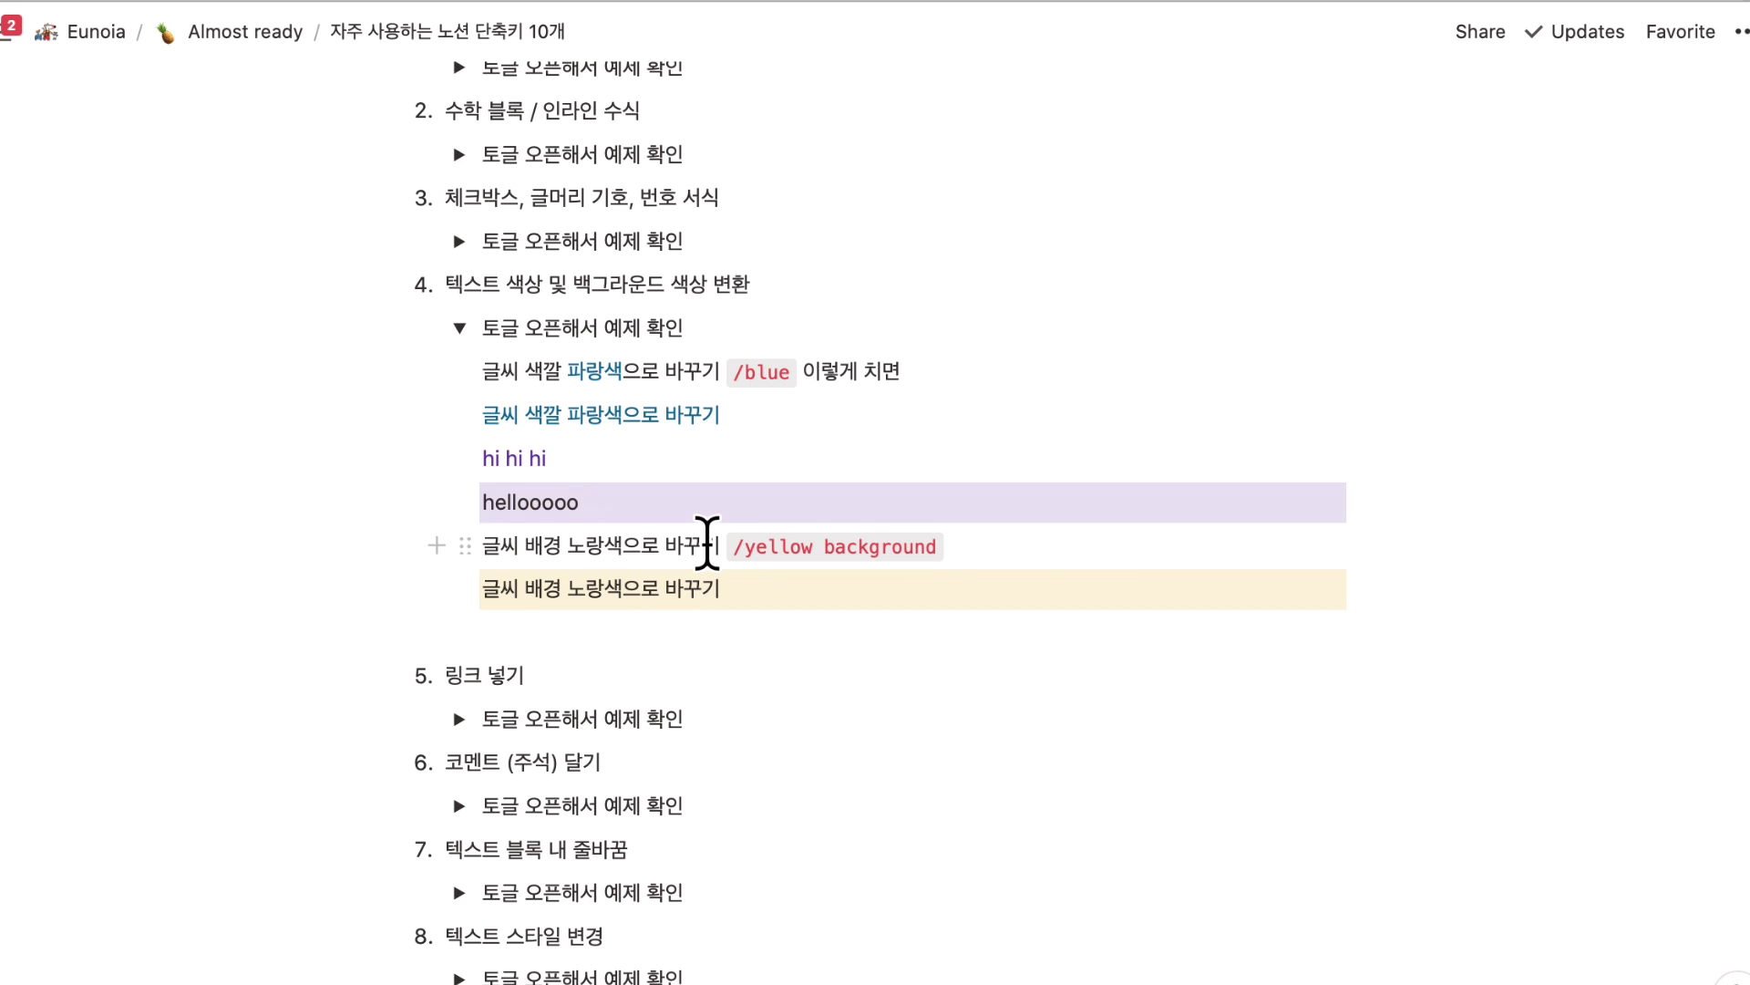
# Reset the "hellooooo" line and the "hi hi hi" line to the default color with the slash command.
pyautogui.write('/')
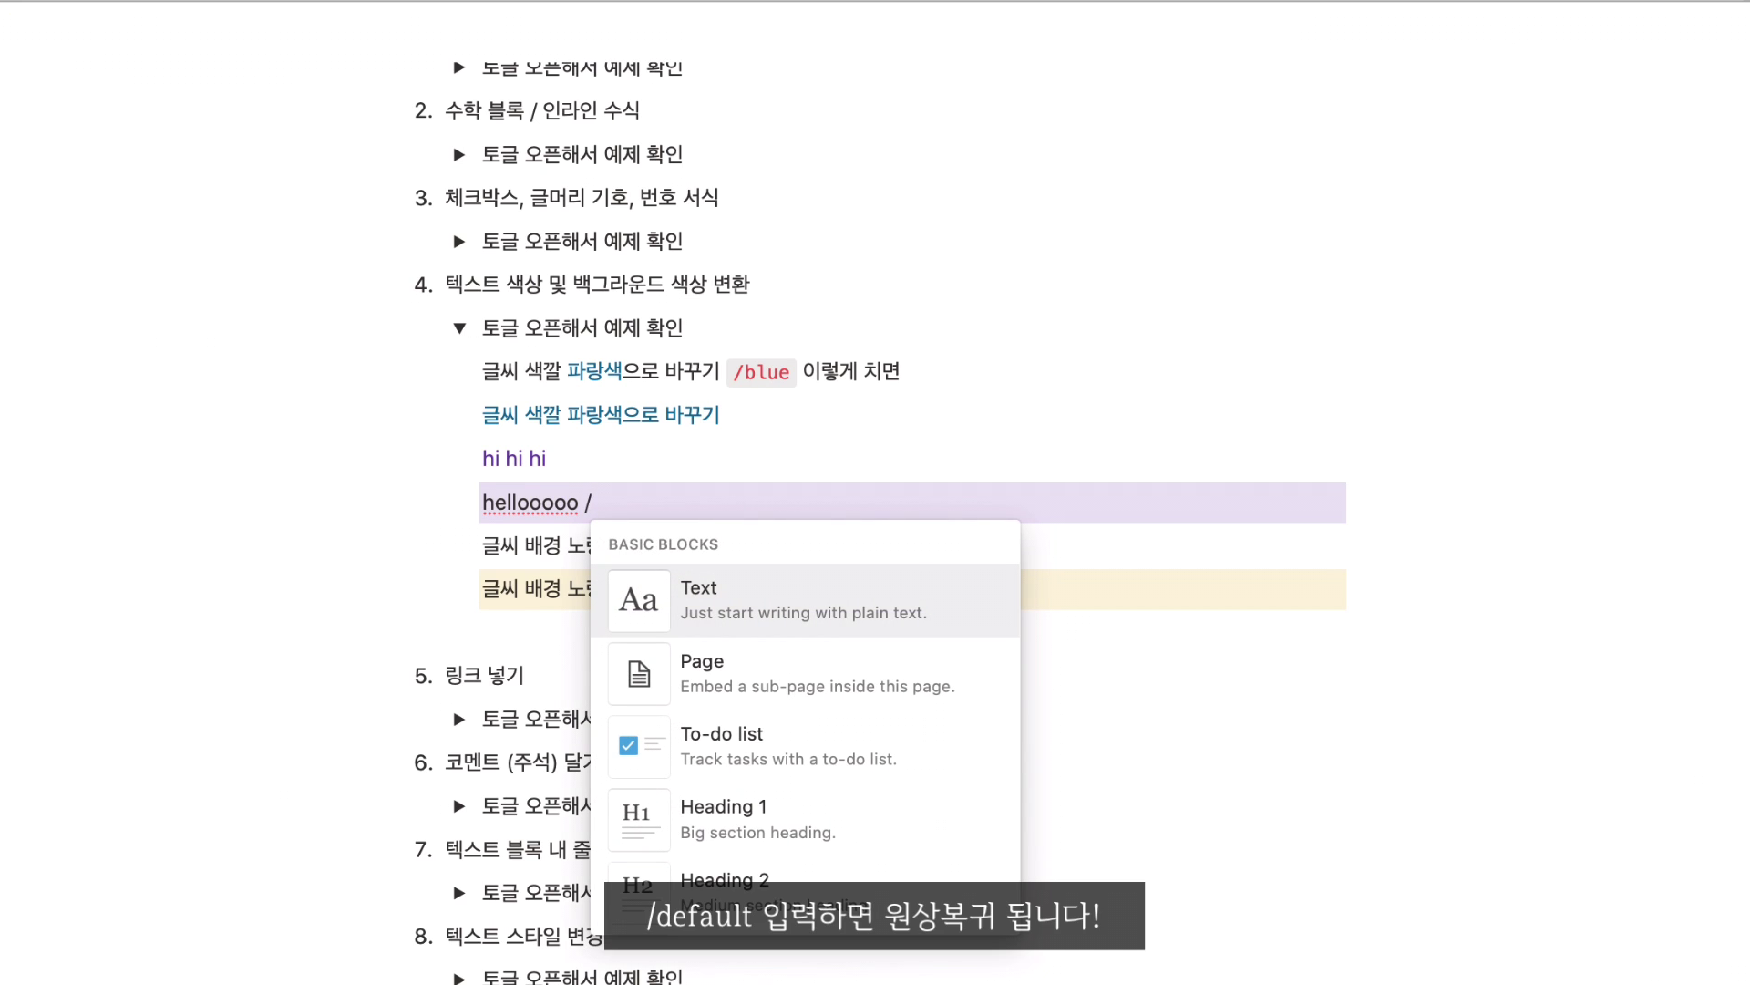
pyautogui.write('defau')
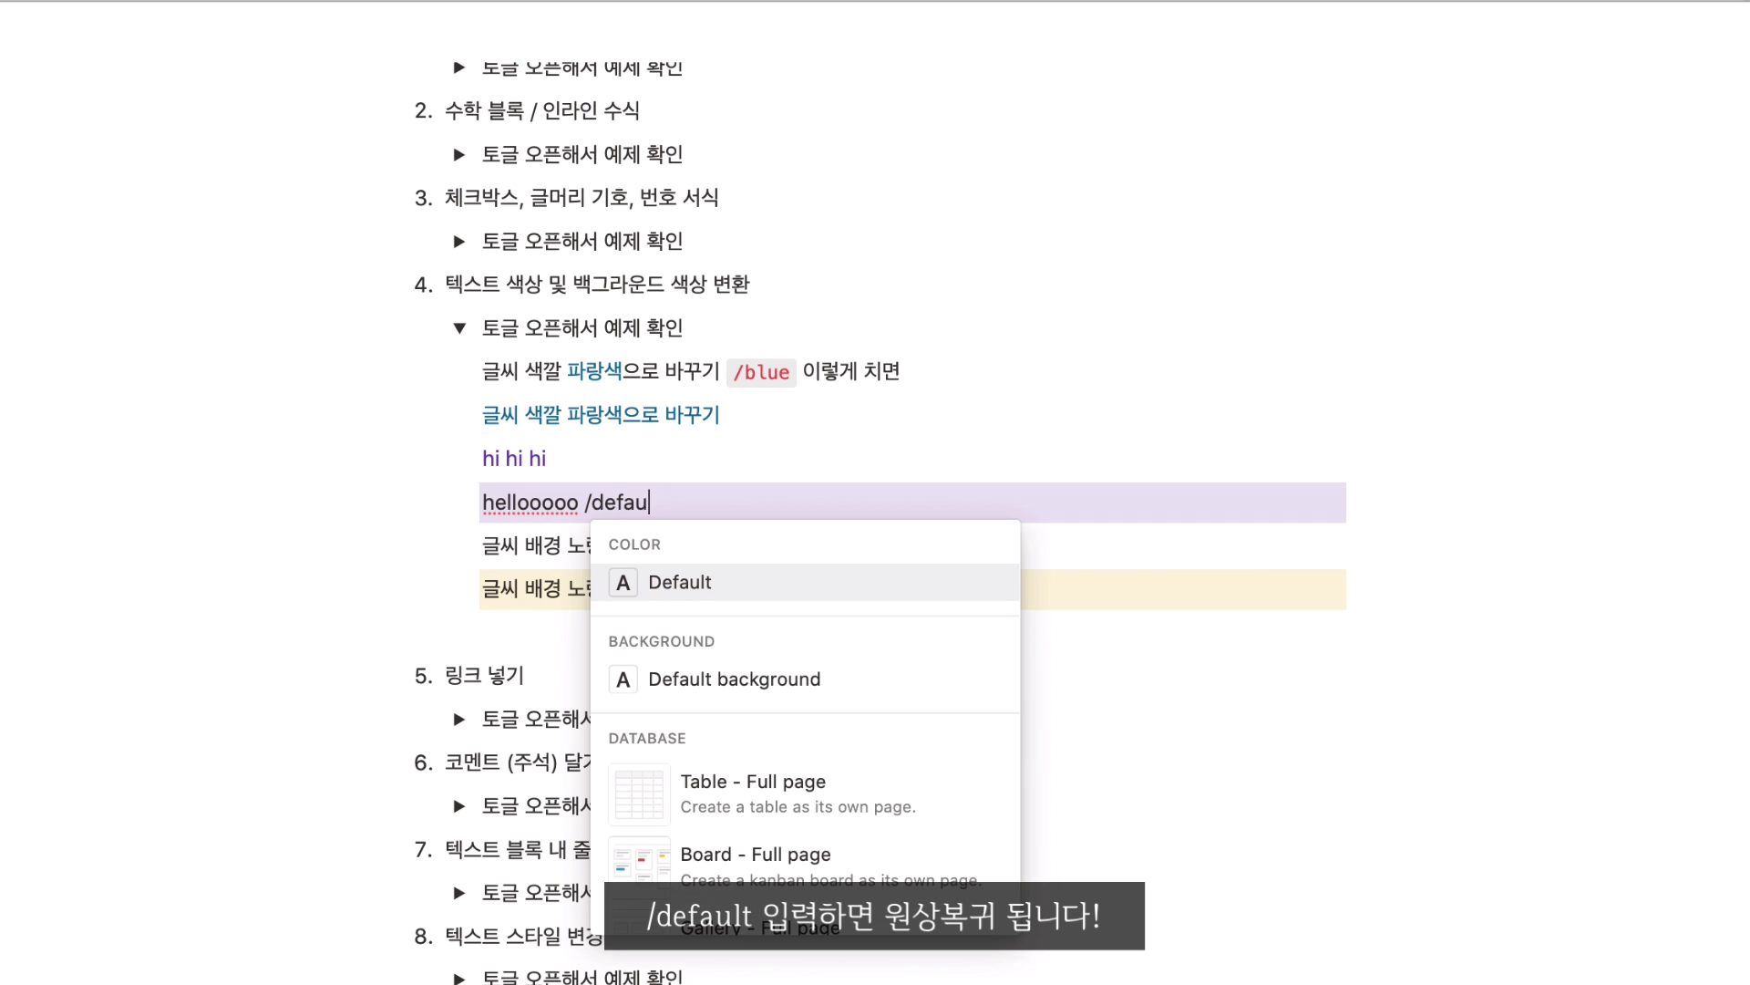
pyautogui.write('lt')
pyautogui.press('Return')
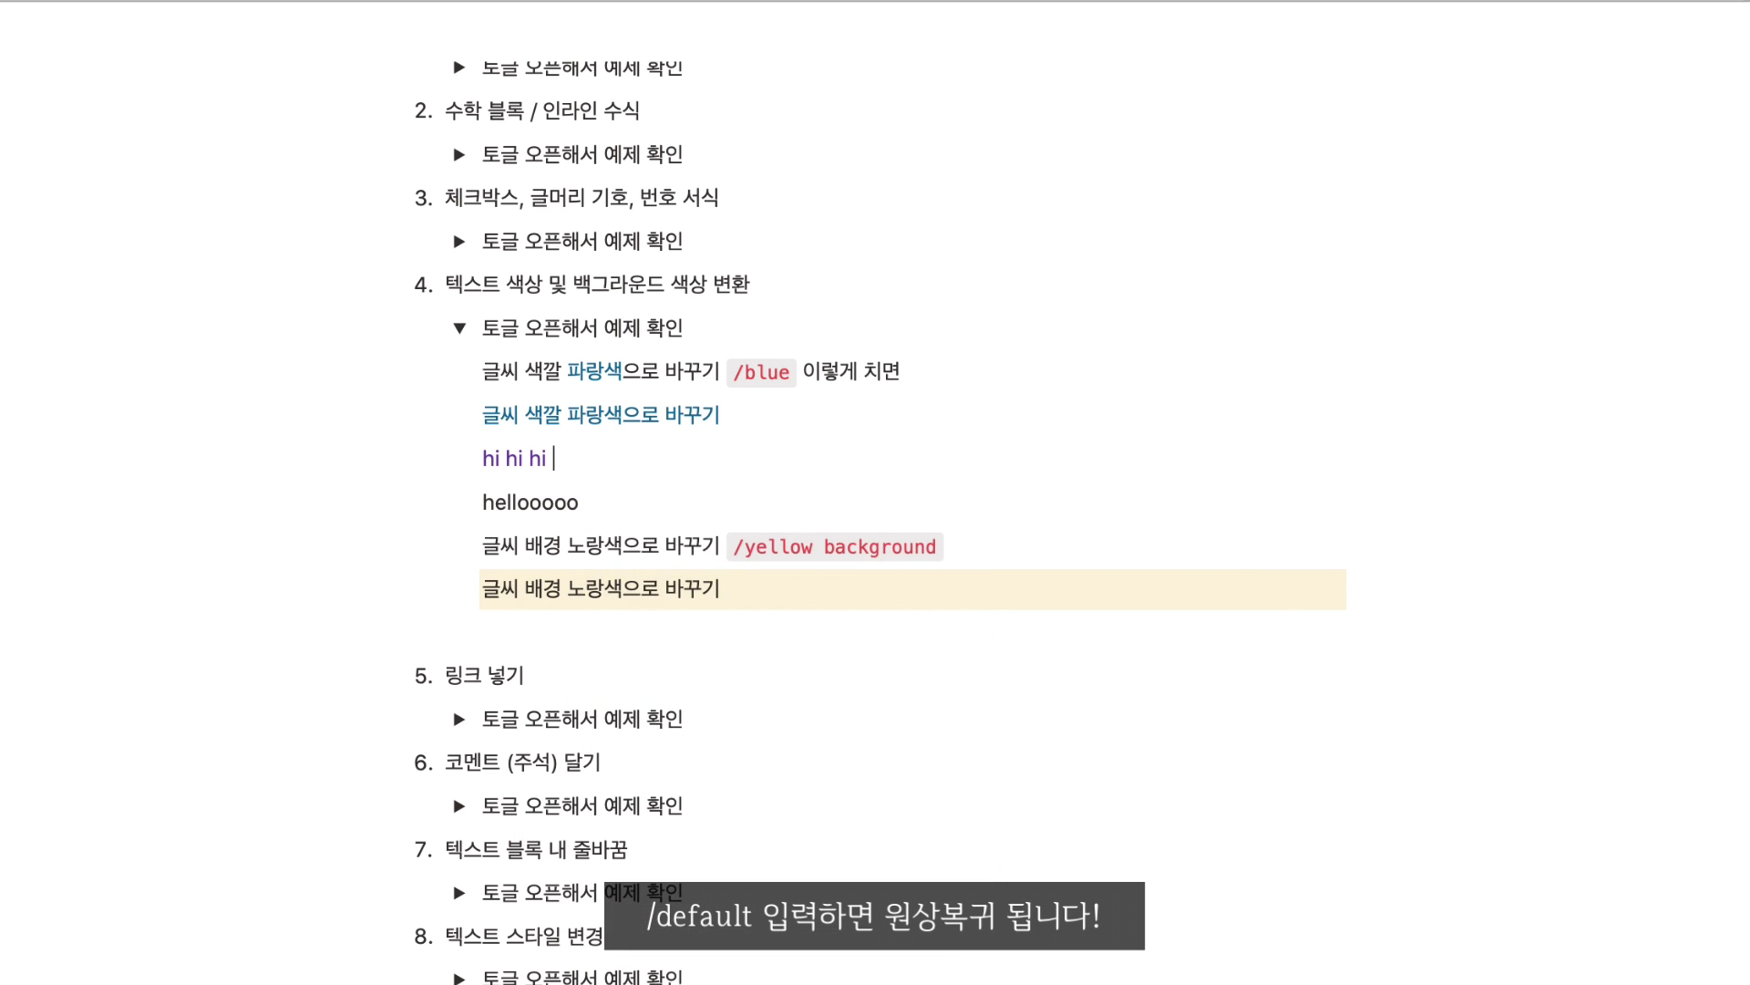
pyautogui.write('/def')
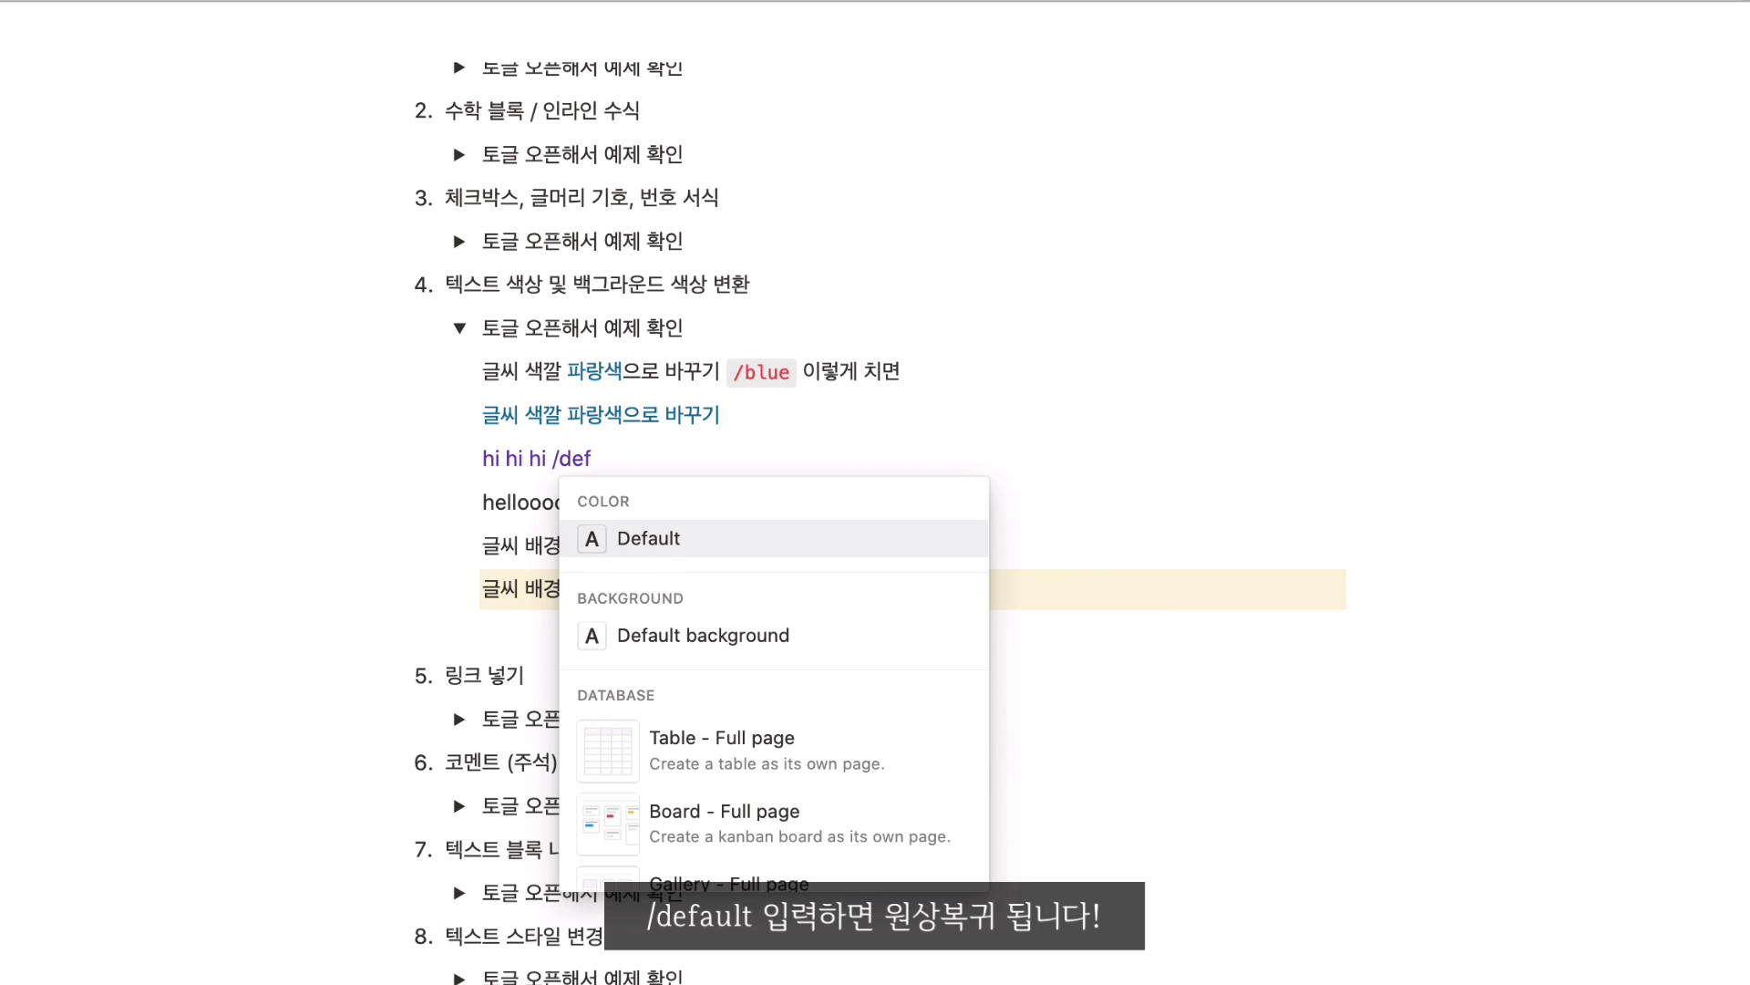
pyautogui.press('Return')
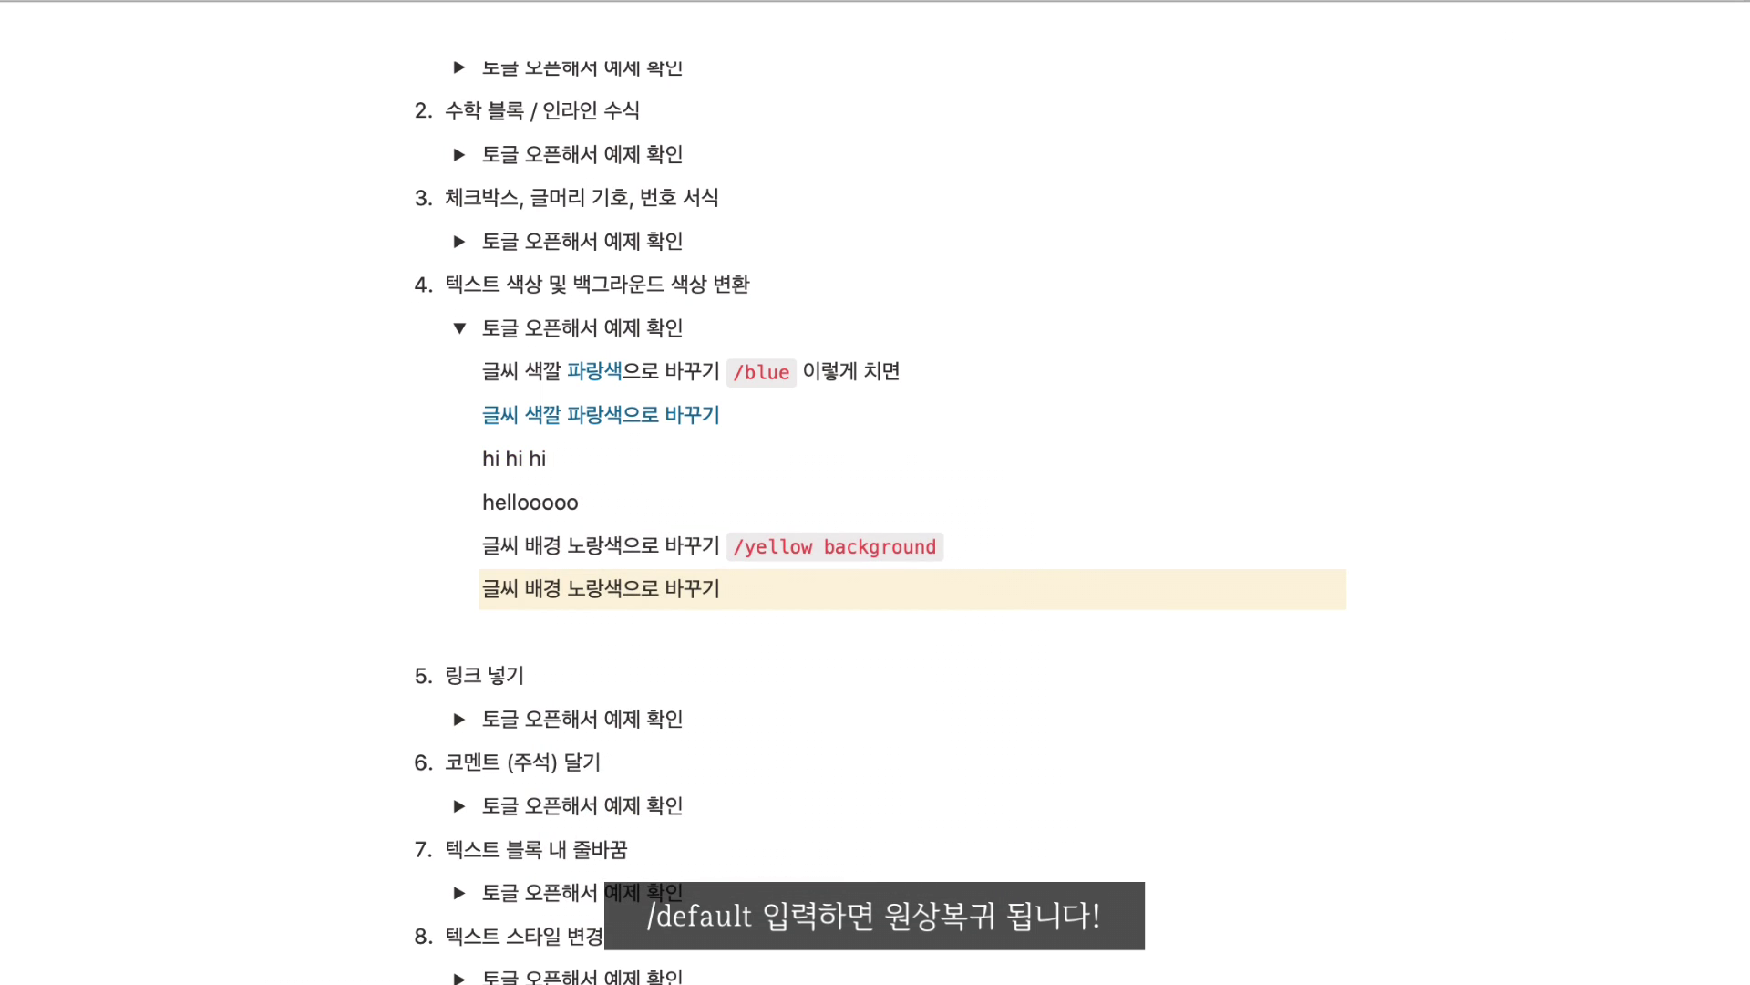
# Collapse the example toggle under item 4 and expand the one under item 5, "링크 넣기".
pyautogui.click(465, 332)
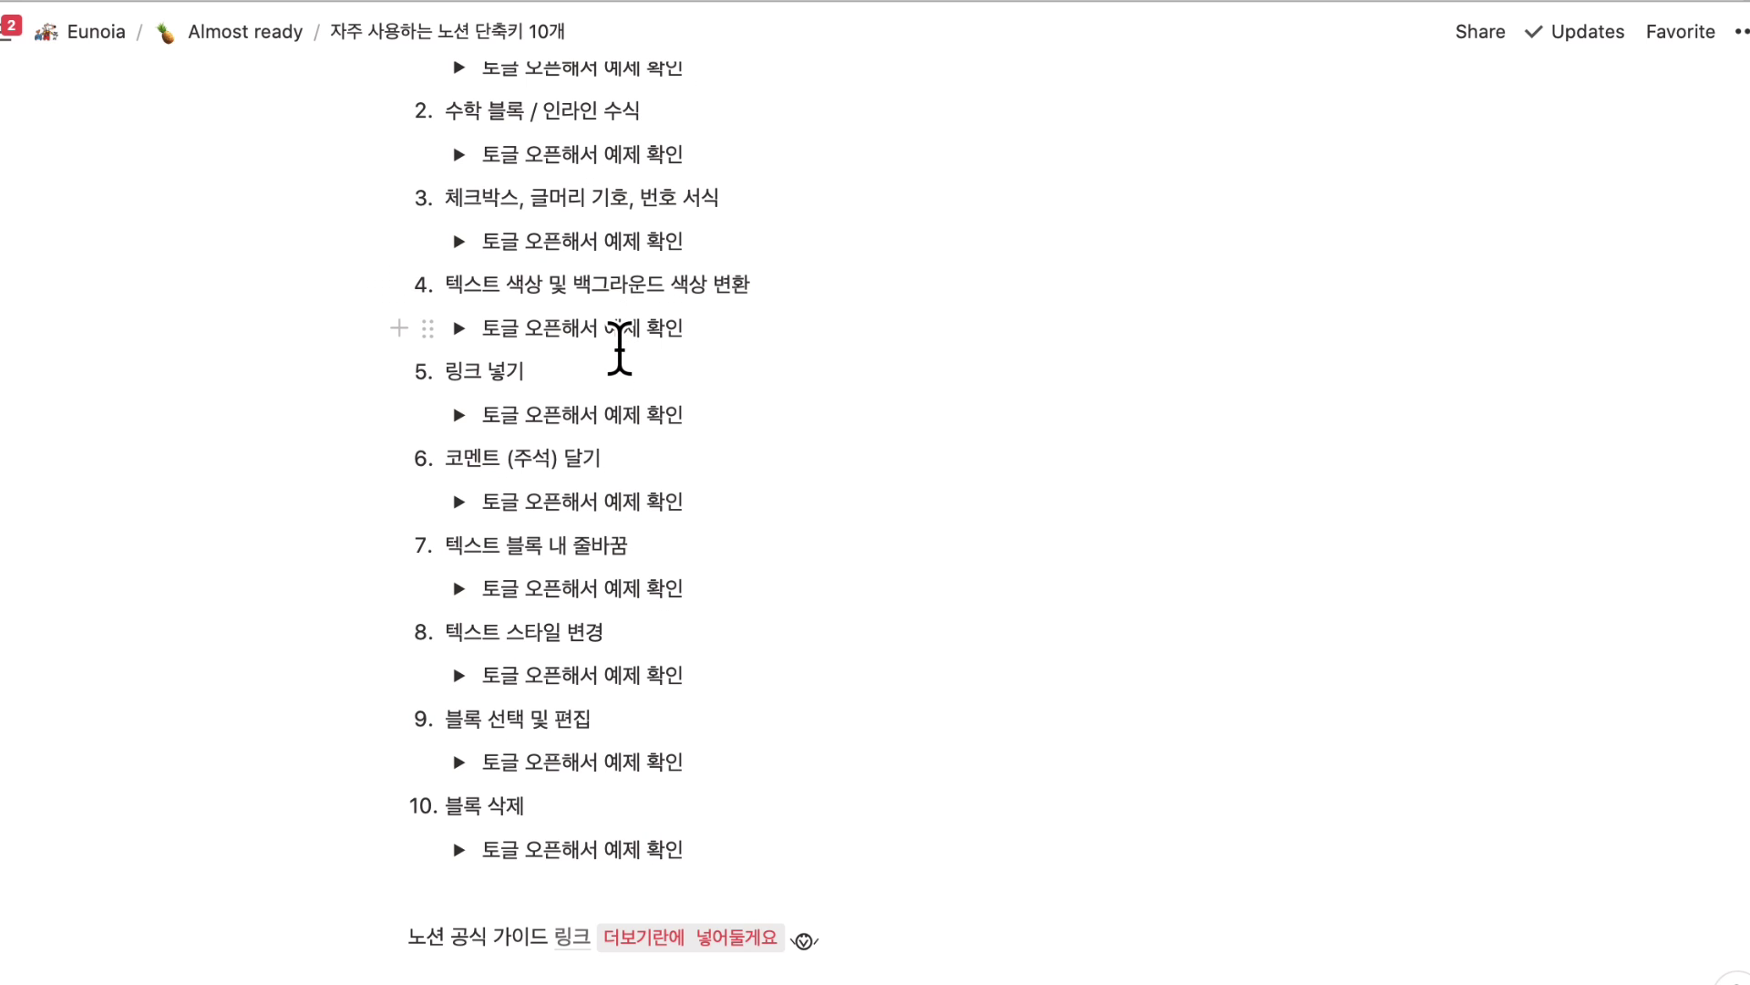
pyautogui.click(459, 415)
pyautogui.scroll(-2, 824, 462)
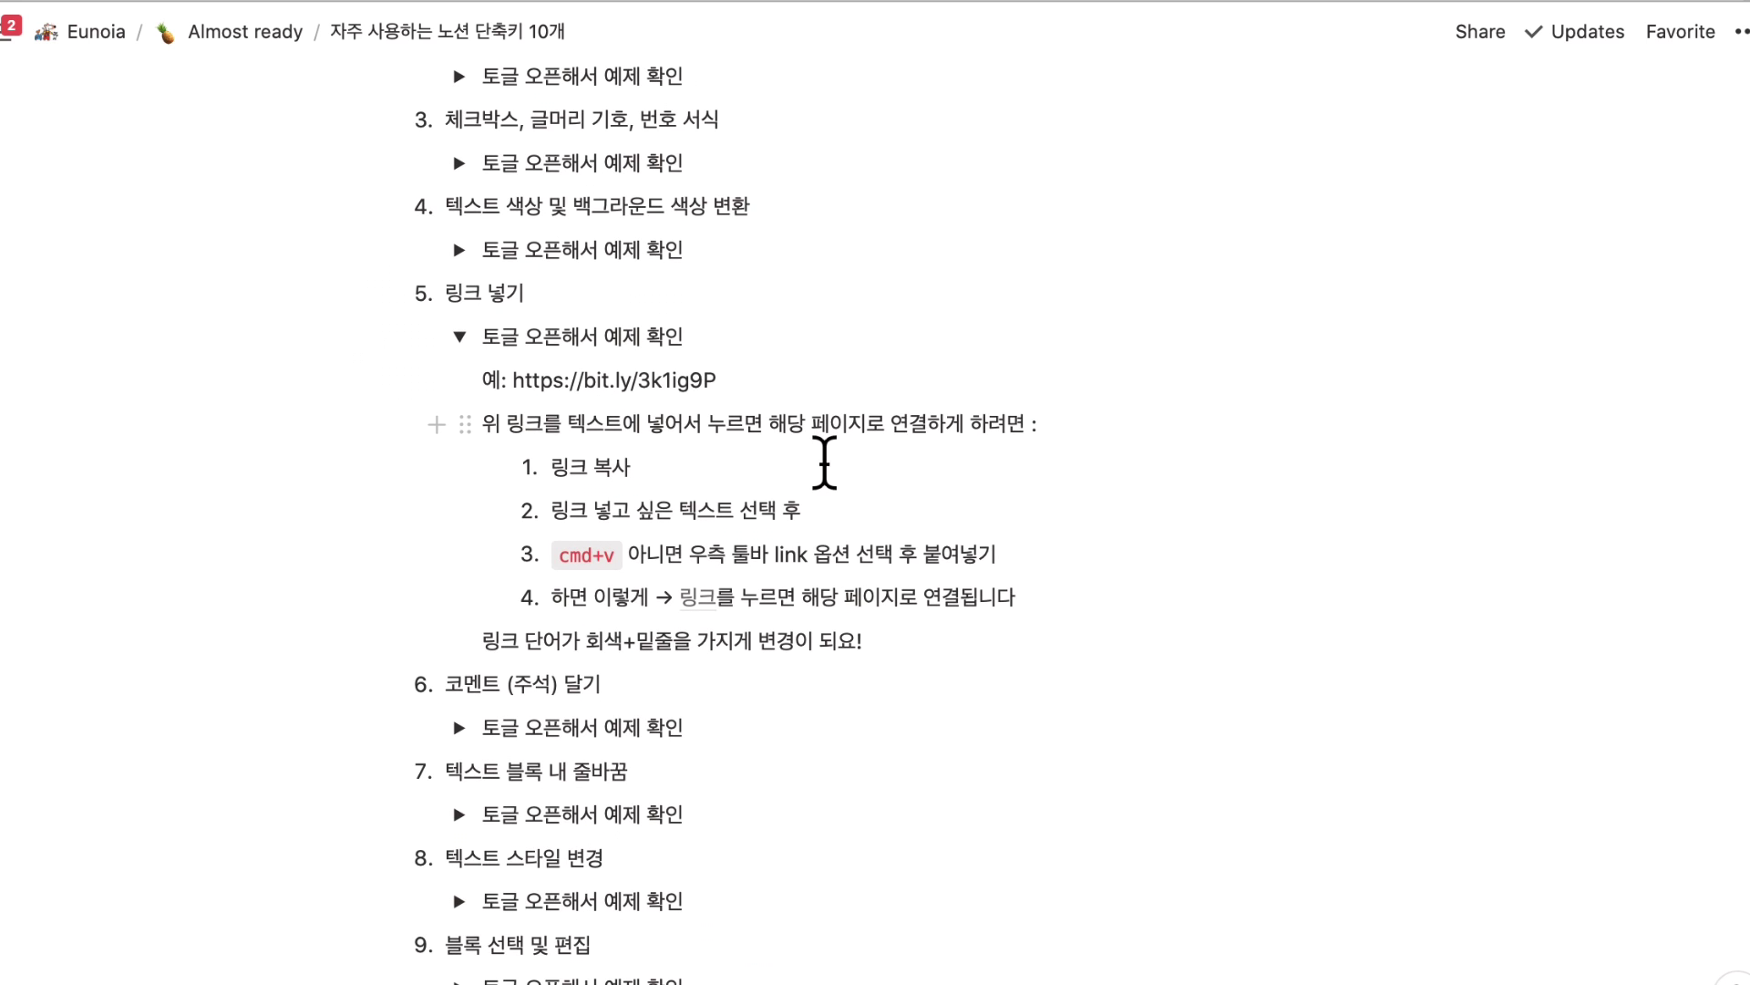